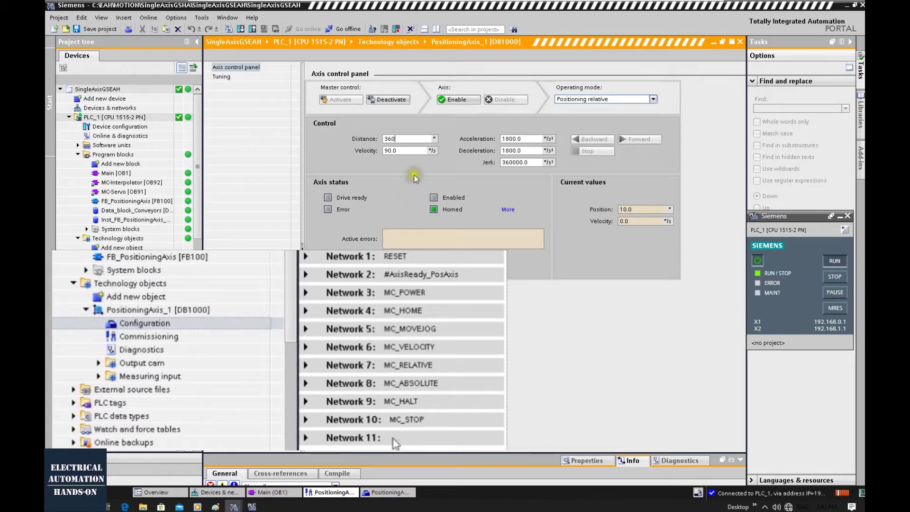
Enable the axis and run a forward relative positioning move with distance 360.0 and velocity 90.0.
left_click(401, 151)
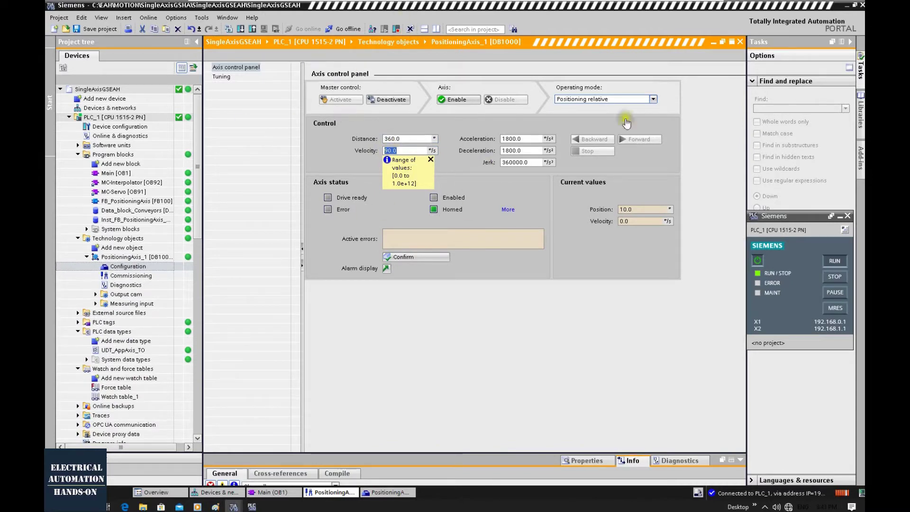
left_click(461, 100)
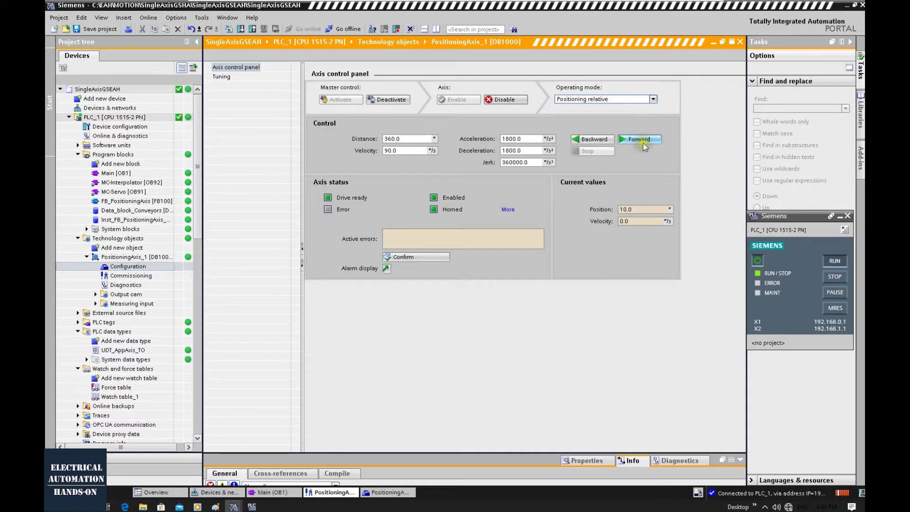
left_click(643, 140)
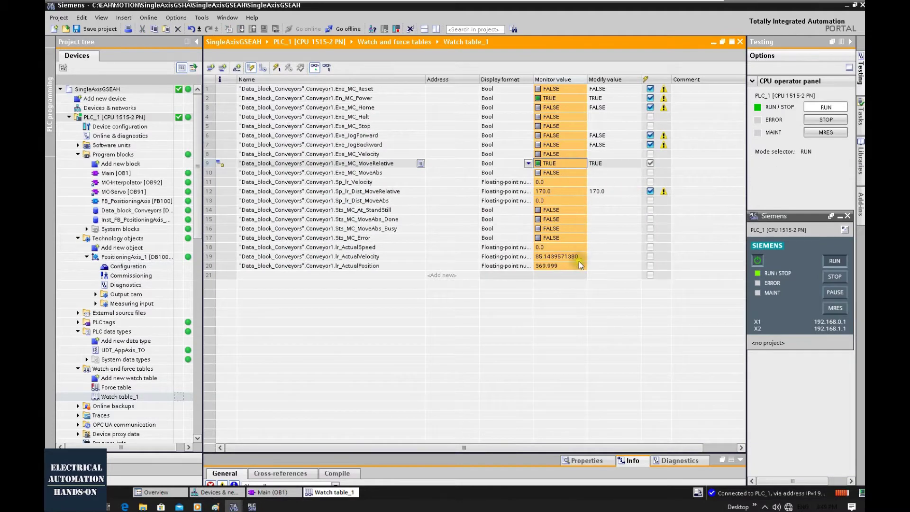
Close the watch table and review the inputs and outputs of the FB_PositioningAxis call in Main [OB1].
right_click(567, 155)
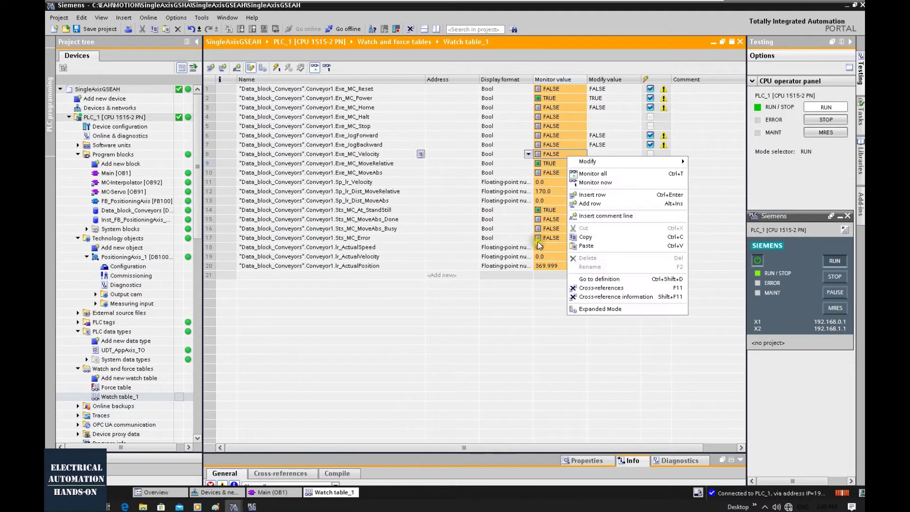
left_click(542, 271)
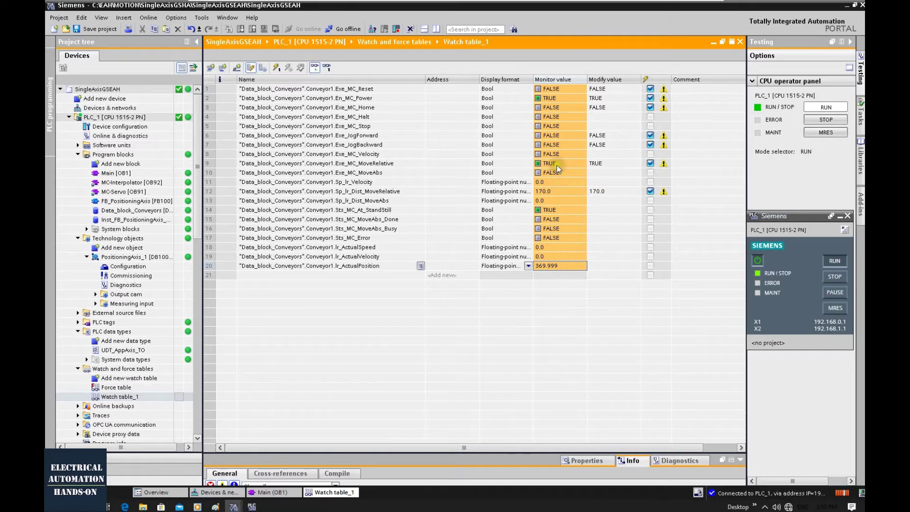
key("ctrl+F4")
left_click(265, 238)
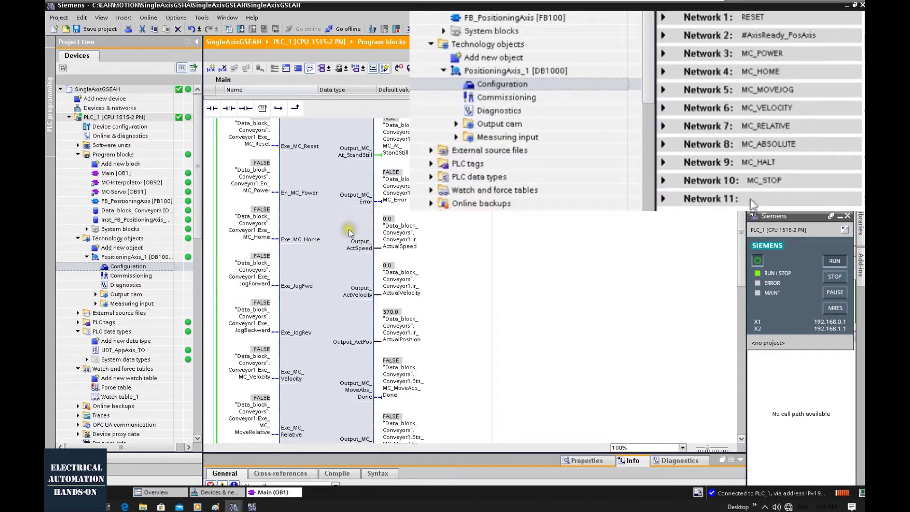
scroll(350, 234, "up", 3)
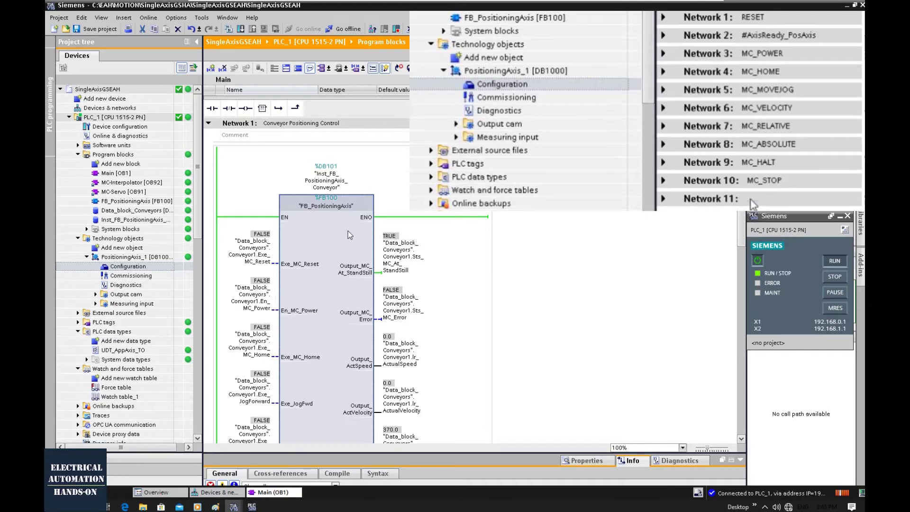
scroll(350, 233, "down", 5)
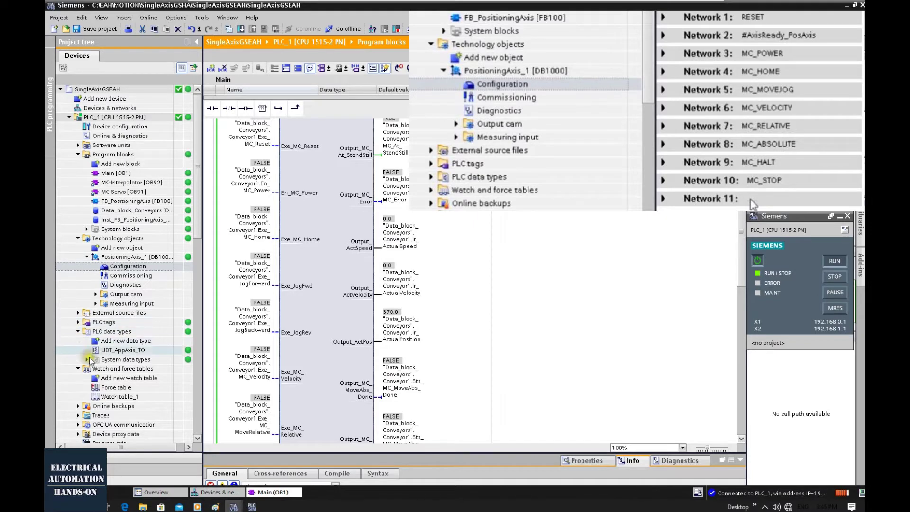
Open Watch table_1 and start monitoring all of its conveyor tags.
left_click(111, 396)
double_click(111, 396)
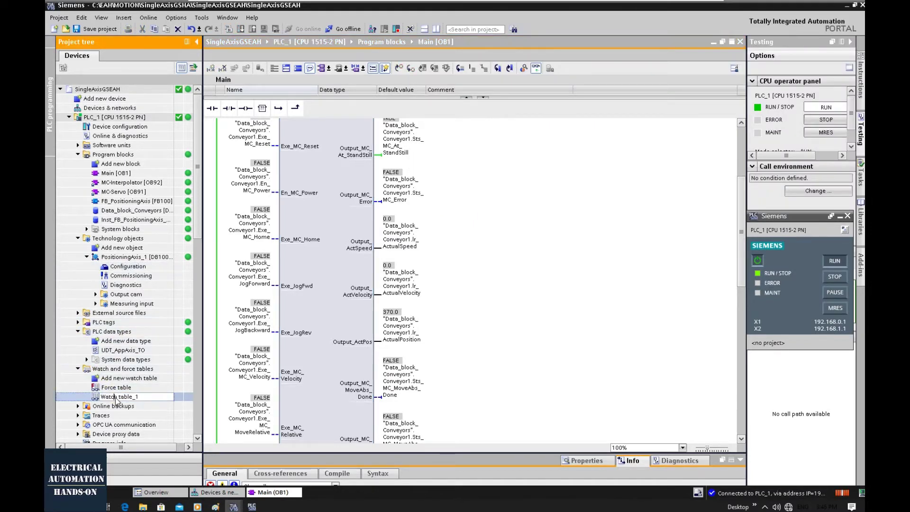
left_click(181, 398)
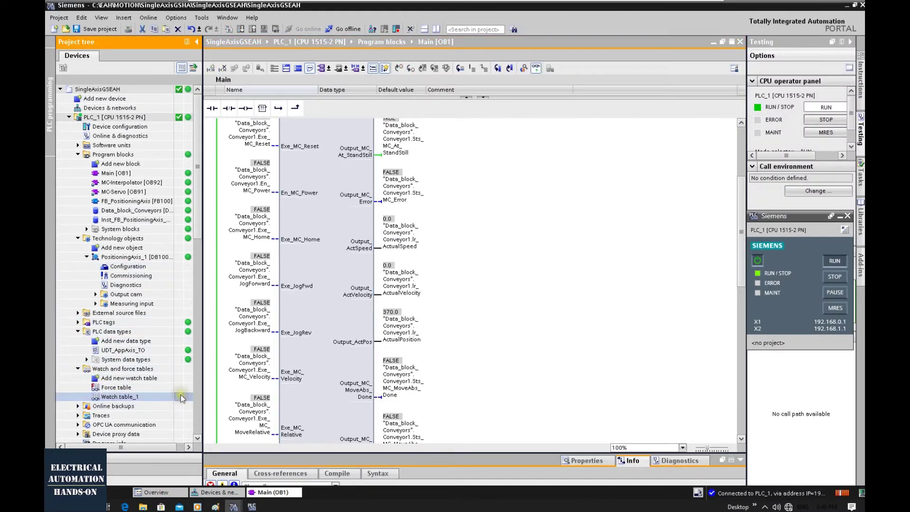
double_click(181, 398)
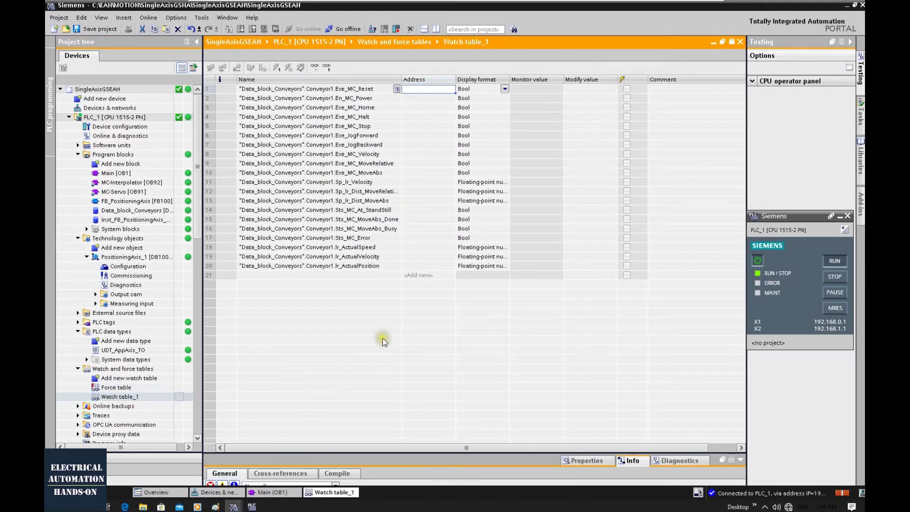
left_click(392, 237)
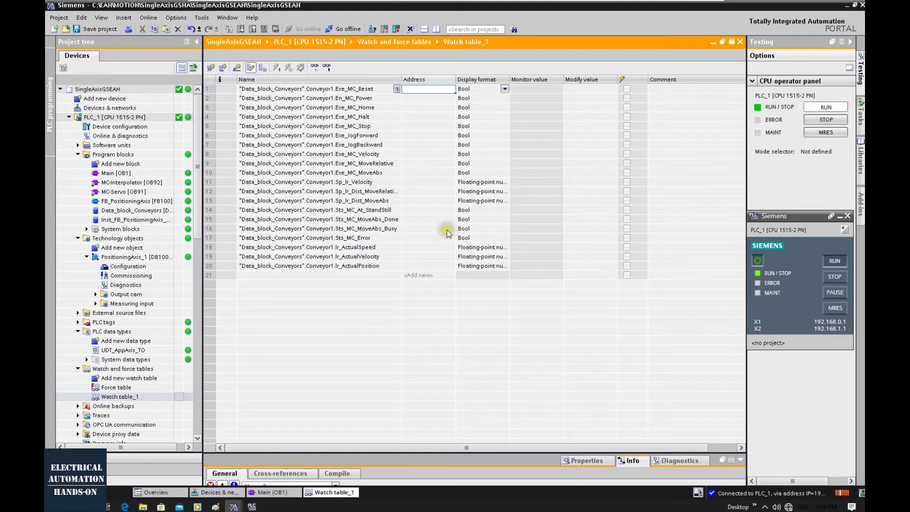
left_click(315, 67)
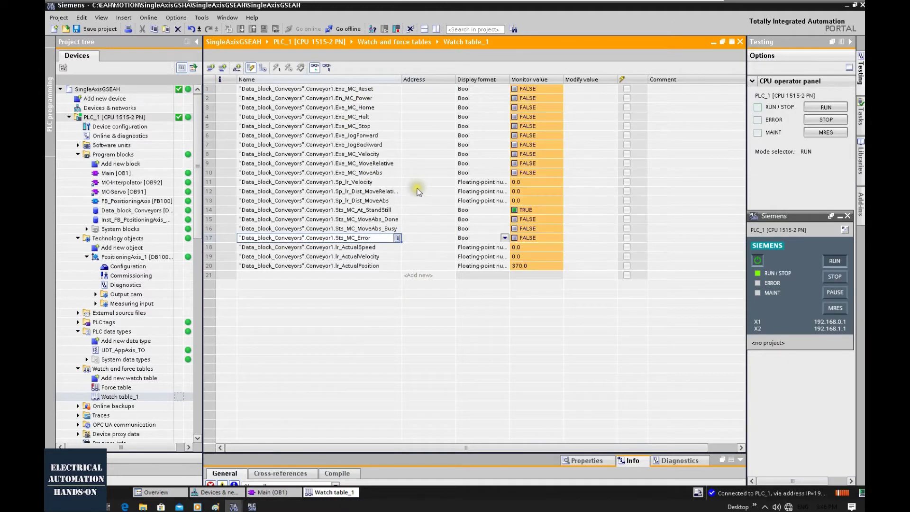
left_click(627, 172)
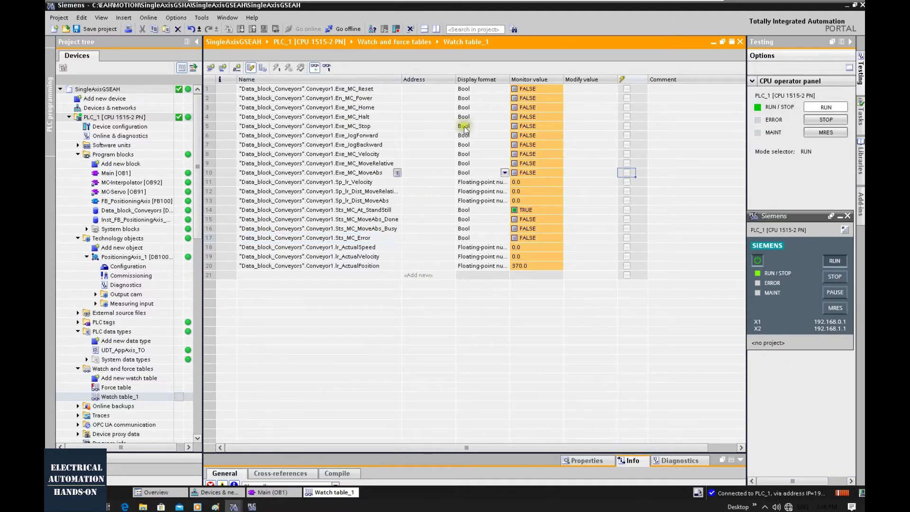
Modify Exe_MC_Reset for Conveyor1 to 1 and back to 0 to trigger an axis reset.
right_click(536, 92)
mouse_move(552, 95)
left_click(682, 95)
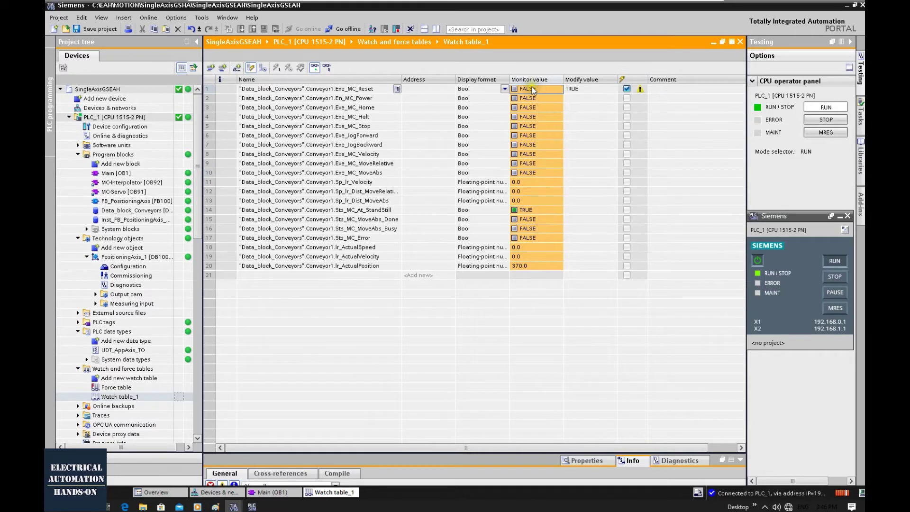
right_click(538, 87)
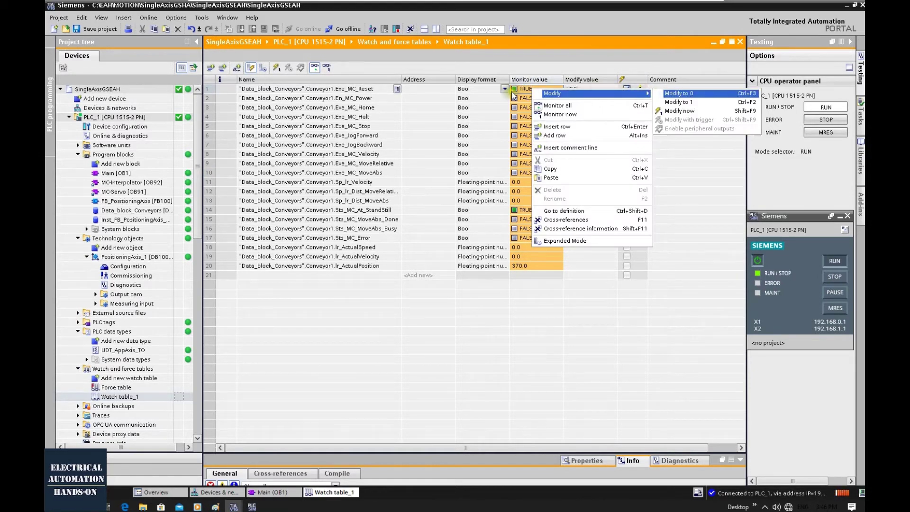
key("Return")
Modify En_MC_Power for Conveyor1 to 1 to power the axis.
left_click(529, 98)
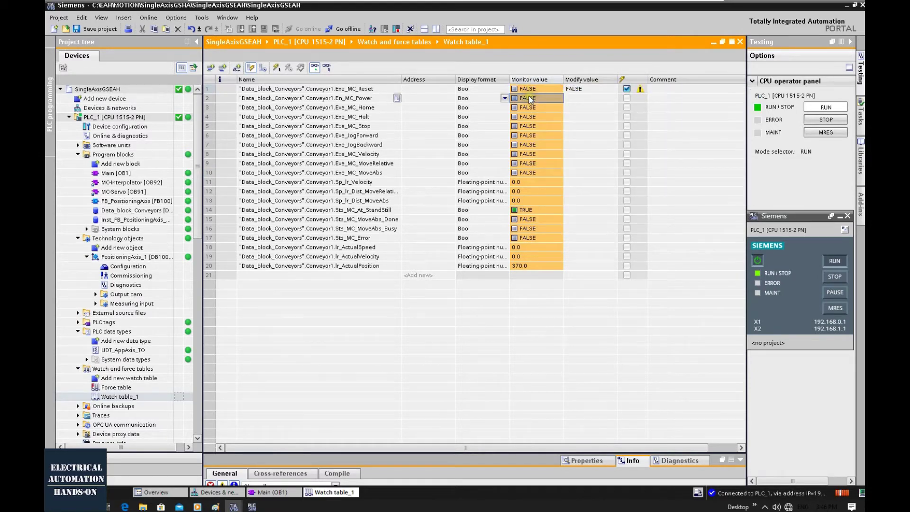
right_click(556, 100)
mouse_move(595, 100)
left_click(676, 108)
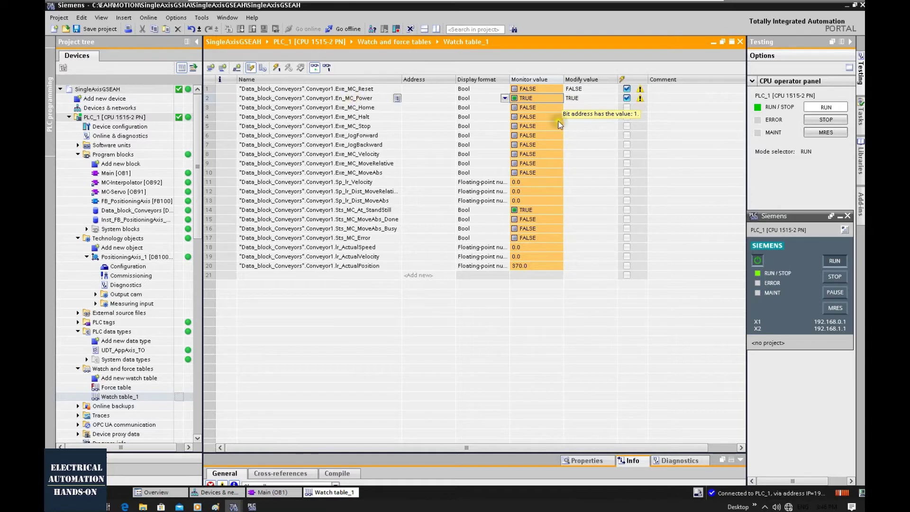
Modify Exe_MC_Home for Conveyor1 to 1 and back to 0 to home the axis.
right_click(528, 112)
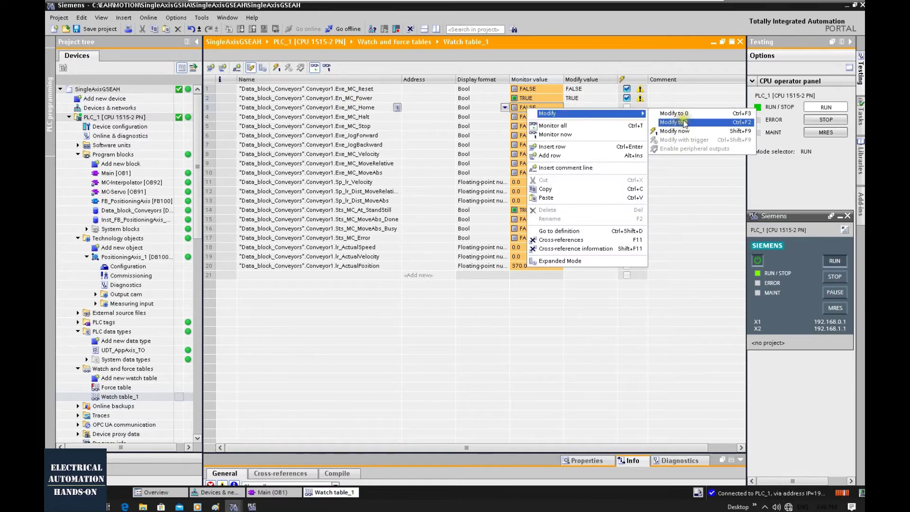
left_click(390, 181)
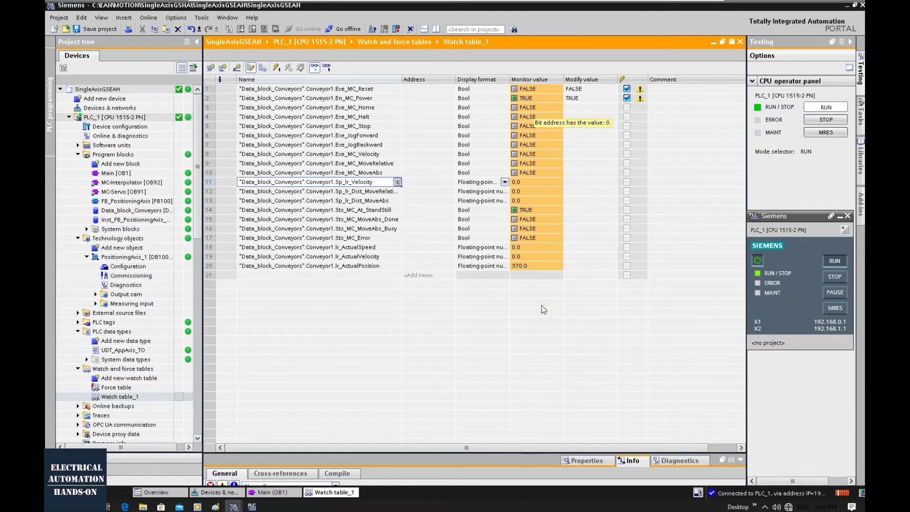
right_click(525, 109)
left_click(669, 126)
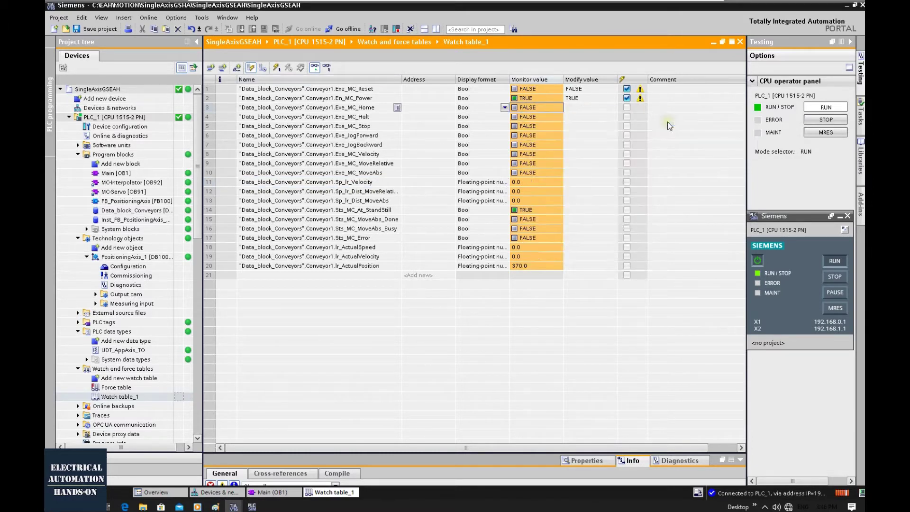
right_click(534, 107)
mouse_move(569, 113)
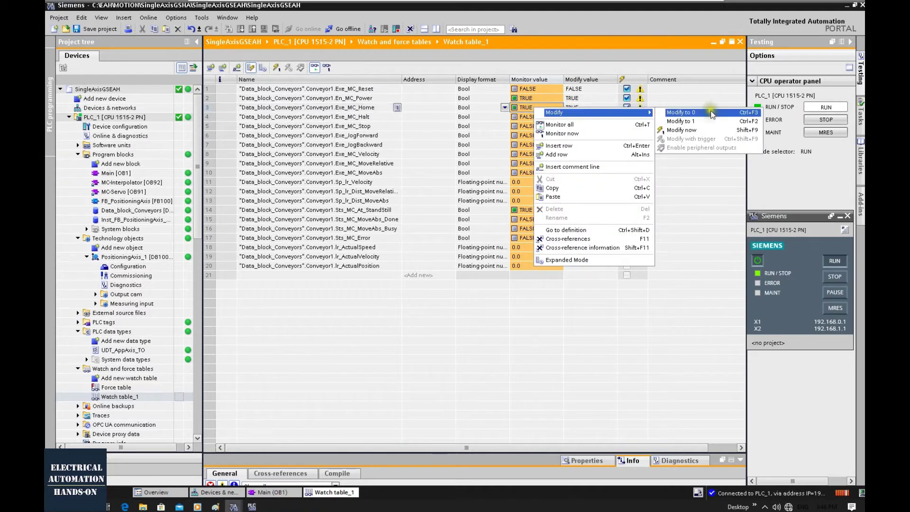
left_click(697, 112)
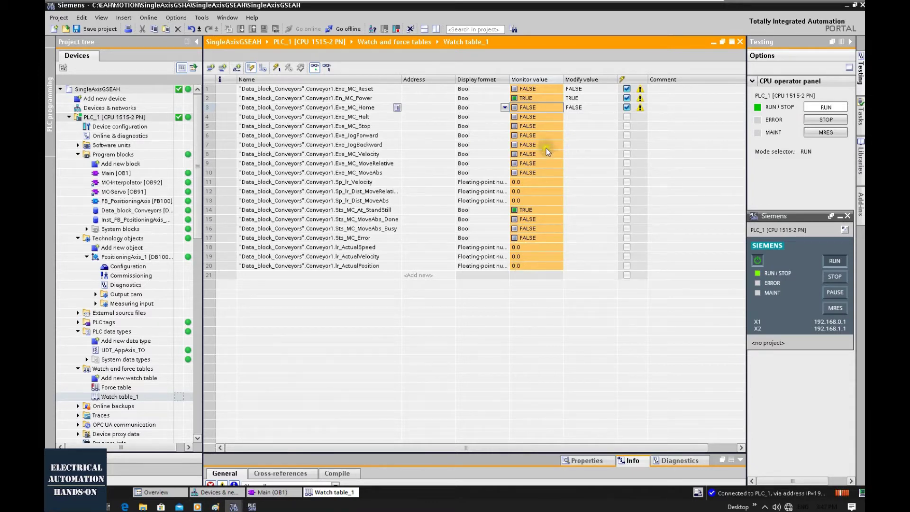
Jog the axis forward by modifying Exe_JogForward to 1, and stop it by modifying the tag to 0.
left_click(540, 138)
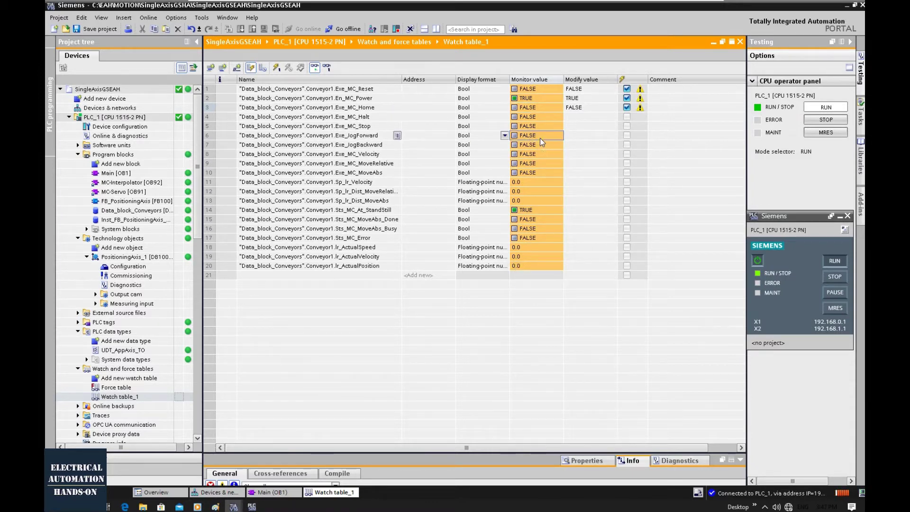
right_click(540, 138)
mouse_move(579, 146)
left_click(683, 152)
right_click(553, 137)
mouse_move(606, 143)
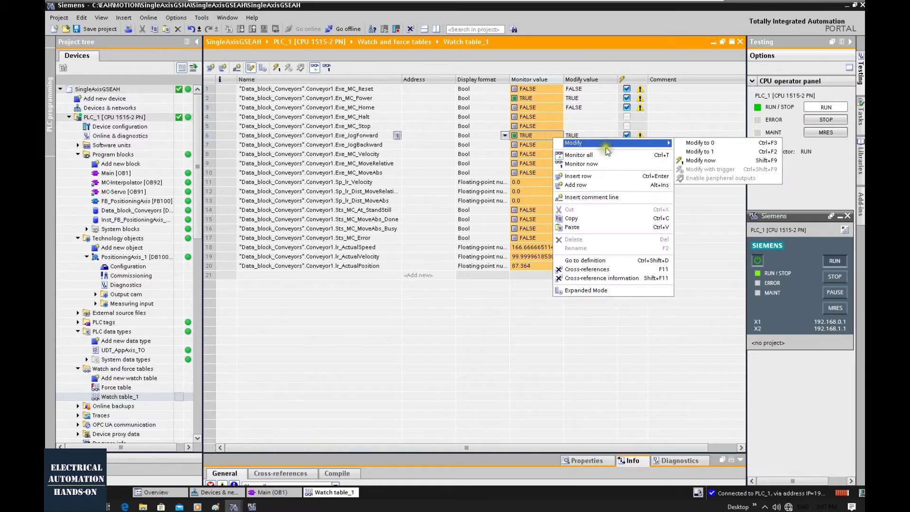
left_click(693, 143)
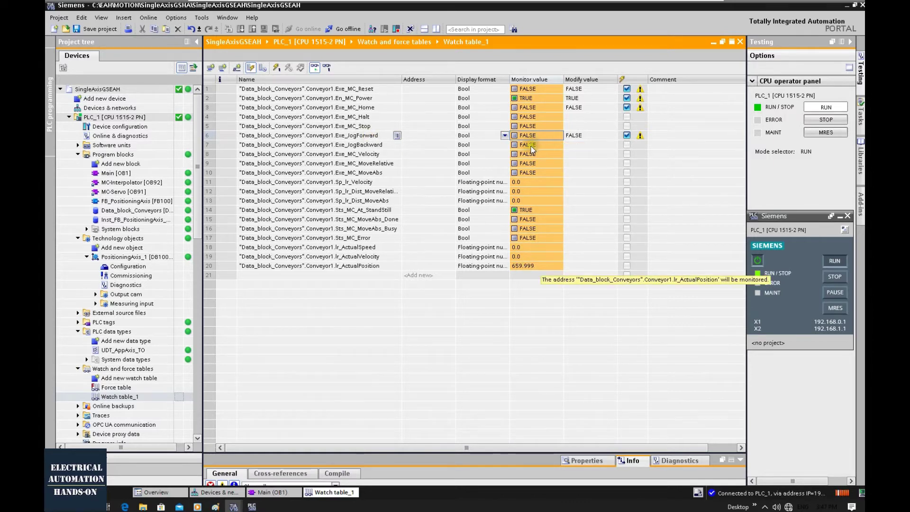
Jog the axis backward by modifying Exe_JogBackward to 1, and stop it by modifying the tag to 0.
right_click(529, 146)
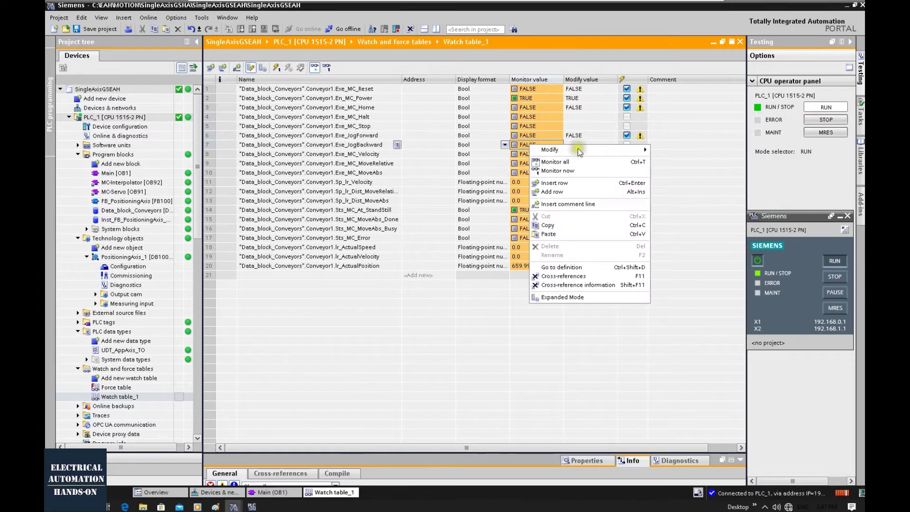
mouse_move(611, 146)
left_click(676, 155)
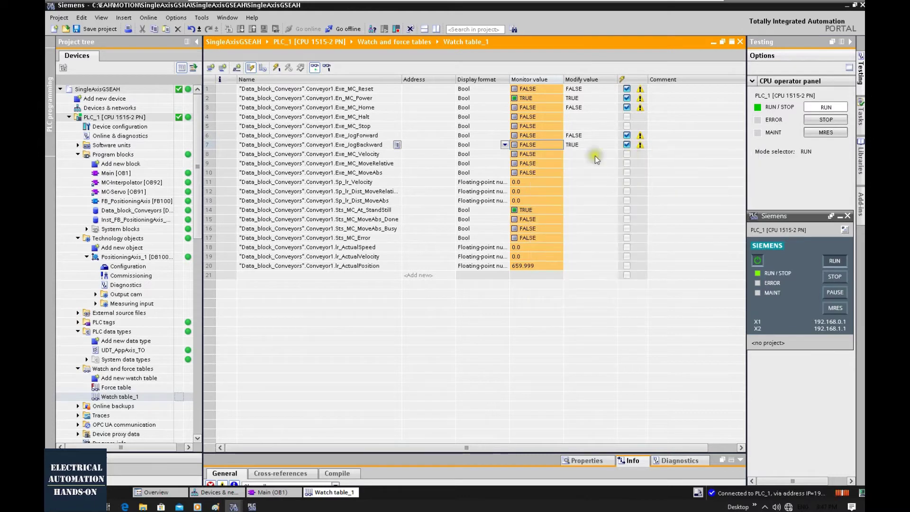
right_click(542, 144)
mouse_move(611, 149)
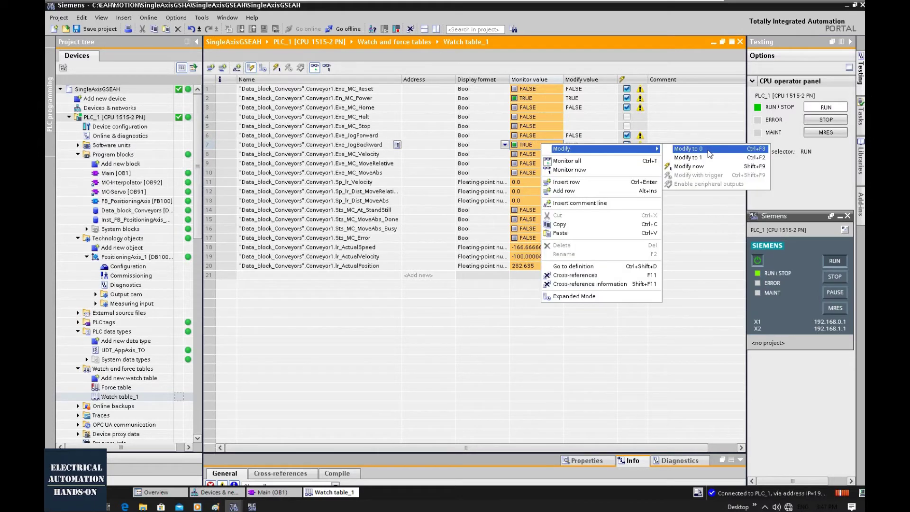
left_click(709, 150)
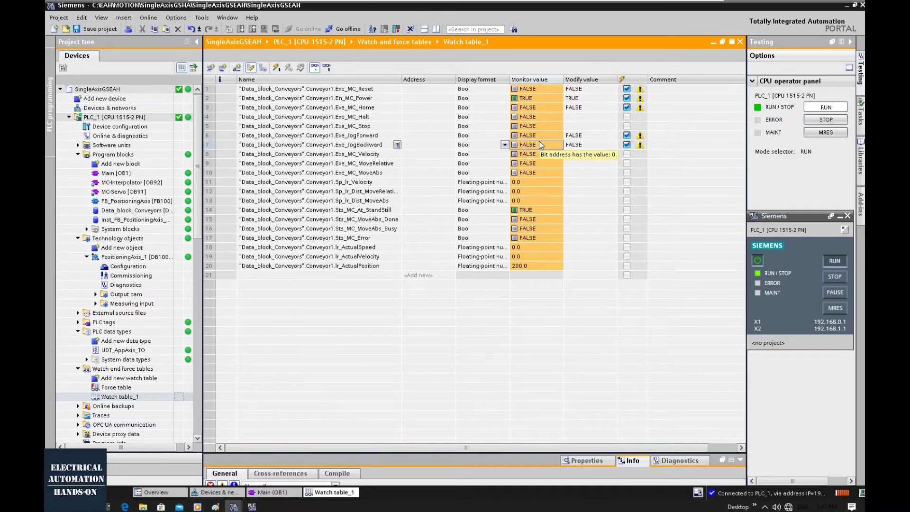
Set the modify value of Sp_lr_Dist_MoveRelative for Conveyor1 to 170.0.
left_click(593, 191)
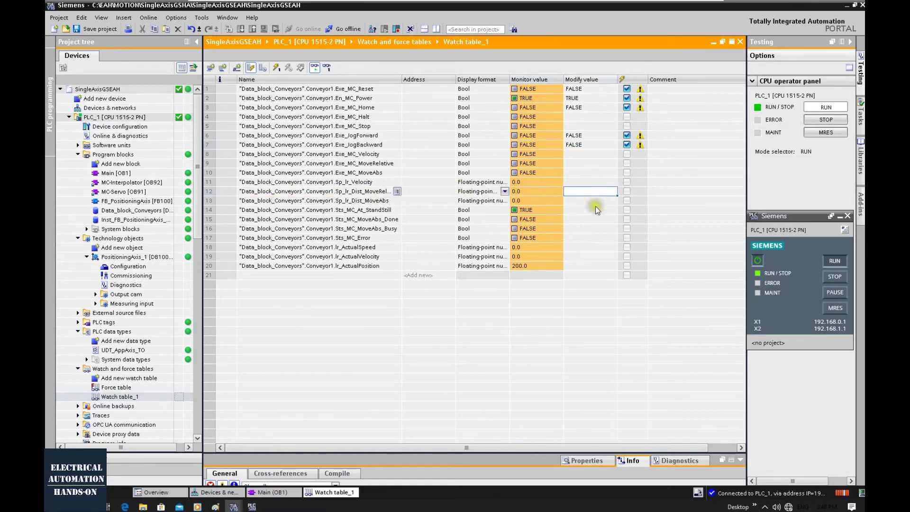
left_click(586, 193)
type("170.")
key("Return")
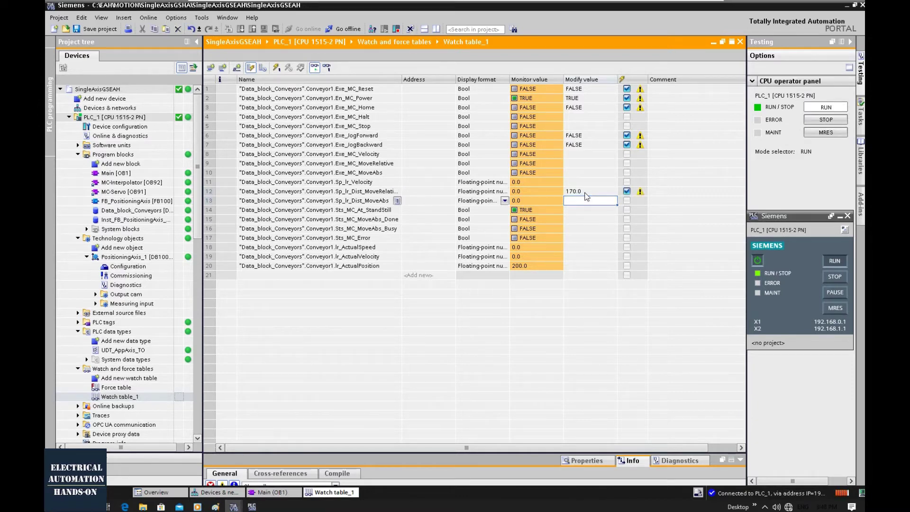
key("Up")
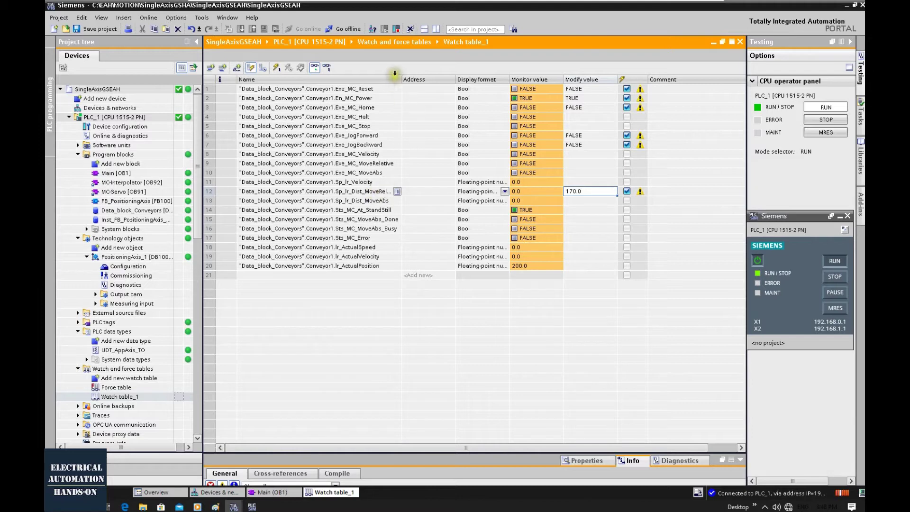
Widen the Name column to fit the full tag names and write all selected modify values to the PLC once.
left_click_drag(402, 76, 425, 78)
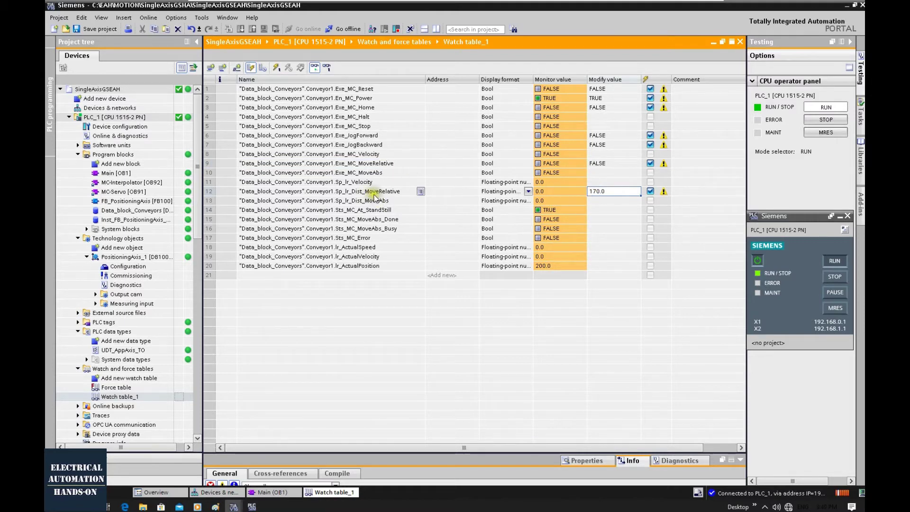
left_click(279, 69)
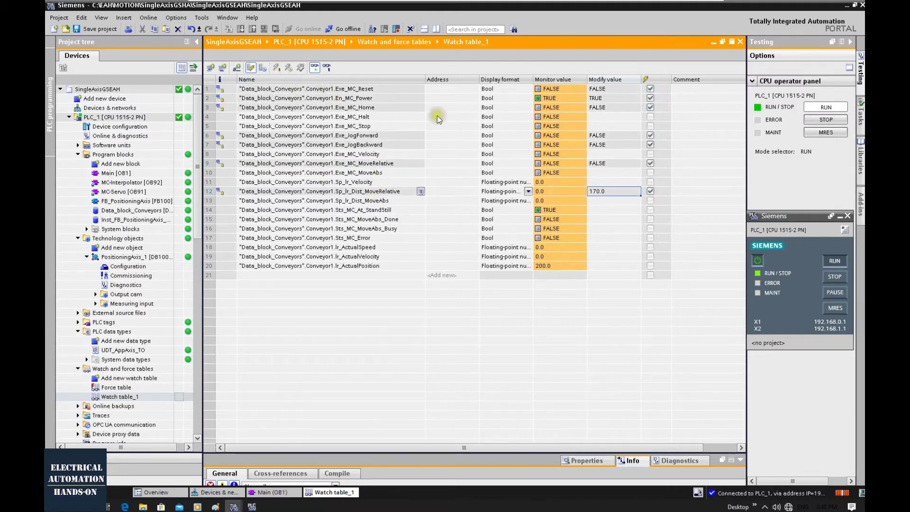
Run the relative move by modifying Exe_MC_MoveRelative to 1, and reset the tag to 0 once the axis is at standstill.
left_click(619, 202)
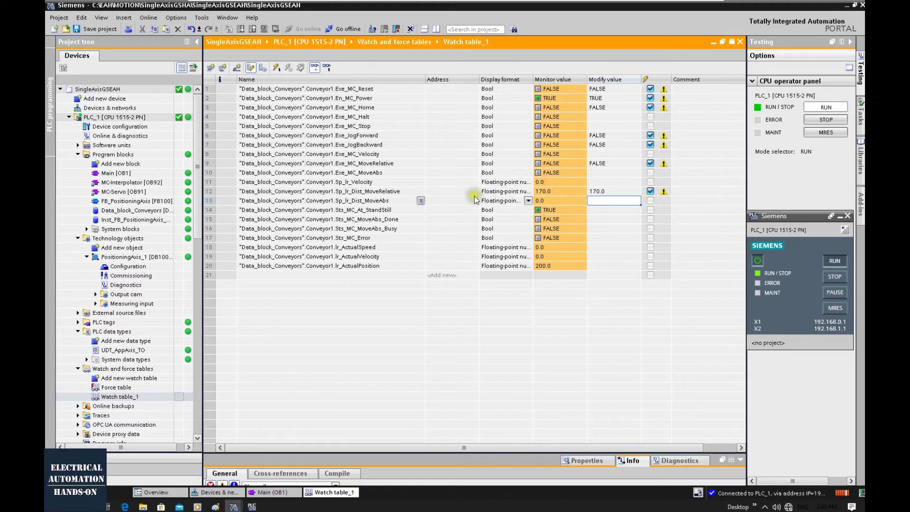
left_click(368, 164)
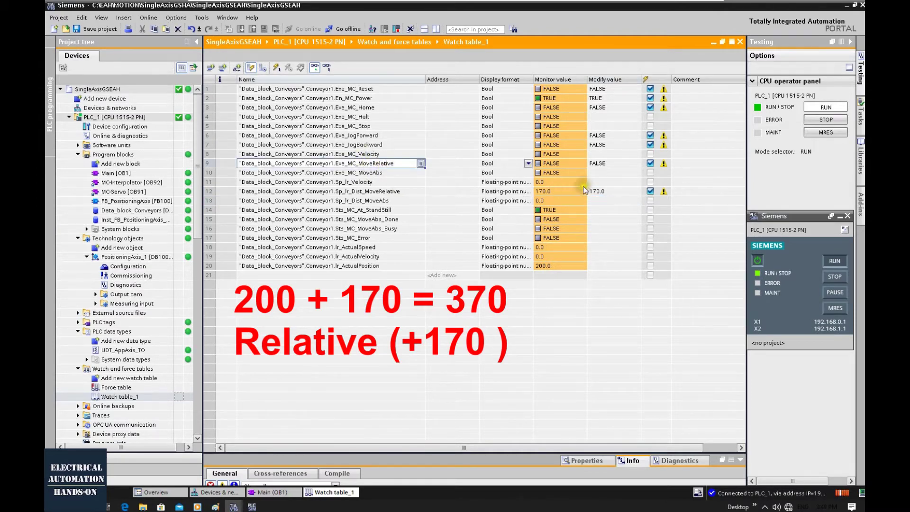
right_click(573, 164)
left_click(724, 174)
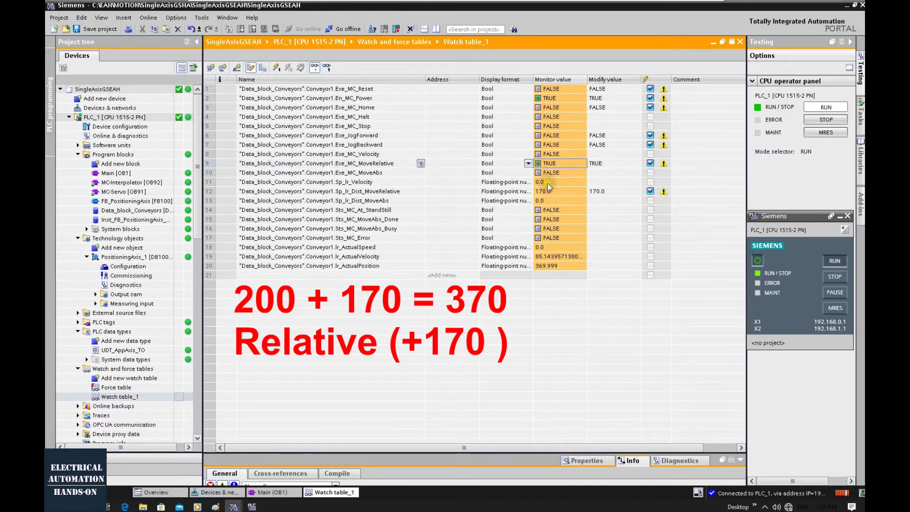
right_click(567, 155)
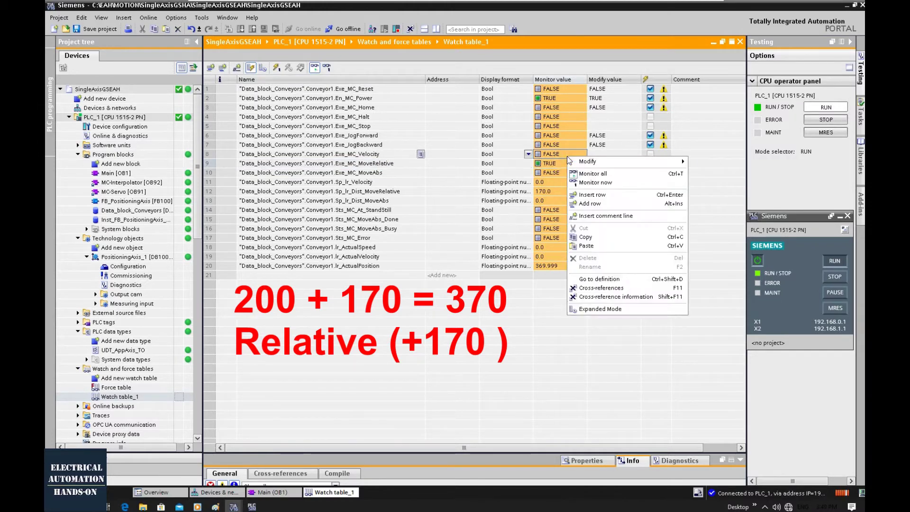
left_click(542, 268)
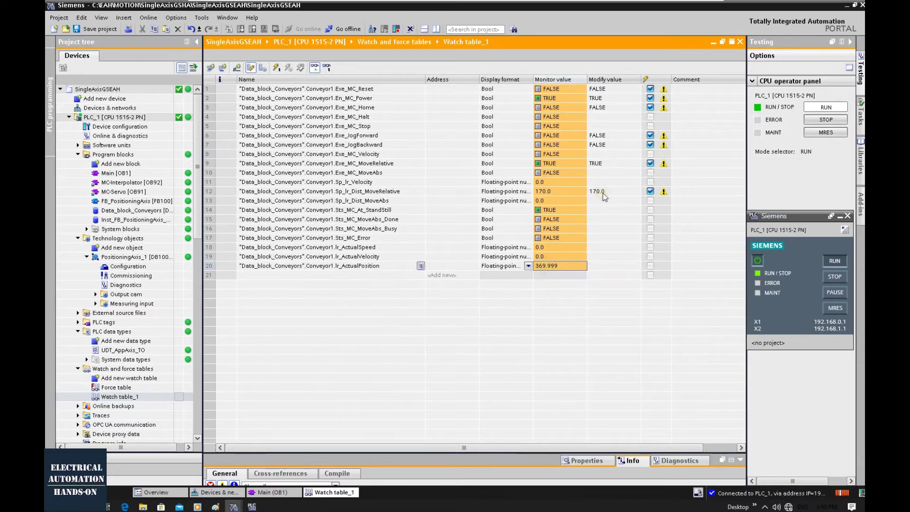
right_click(558, 164)
mouse_move(626, 170)
left_click(697, 171)
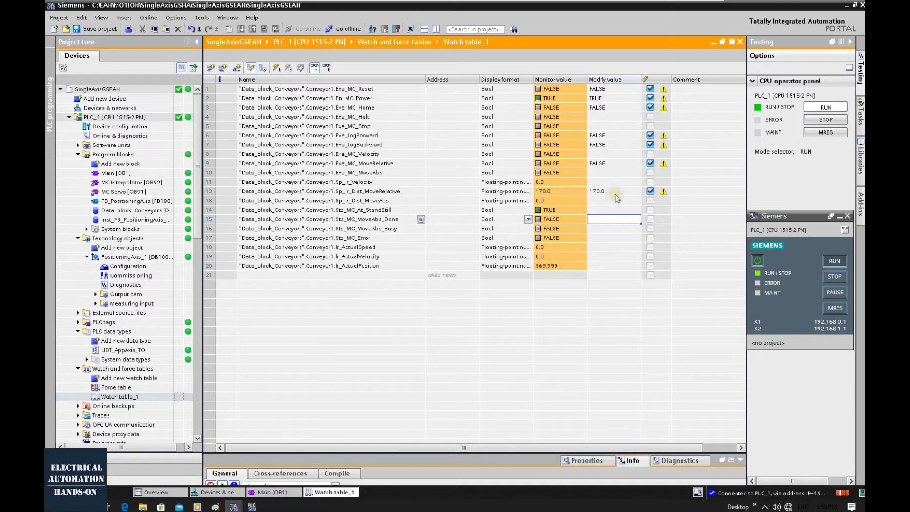
Set the modify value of Sp_lr_Dist_MoveAbs for Conveyor1 to 2000.0 and write it to the PLC.
left_click(603, 190)
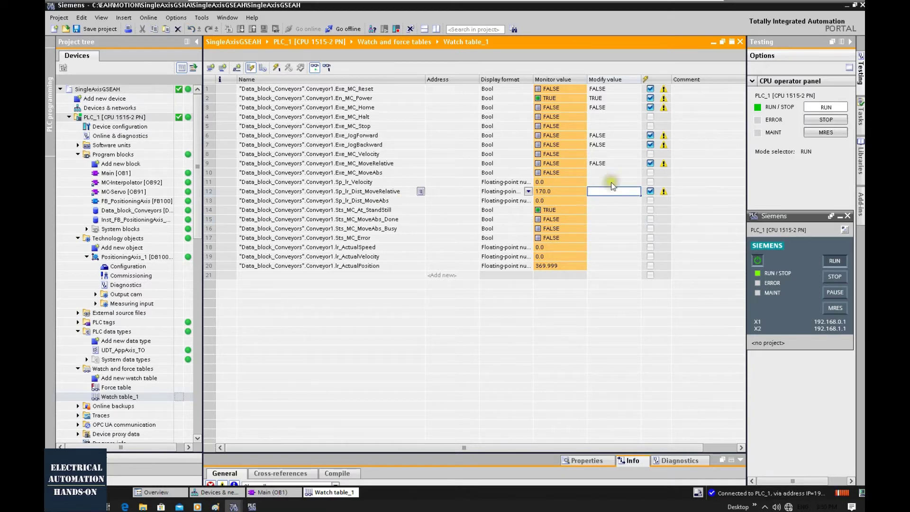
left_click(547, 302)
left_click(372, 202)
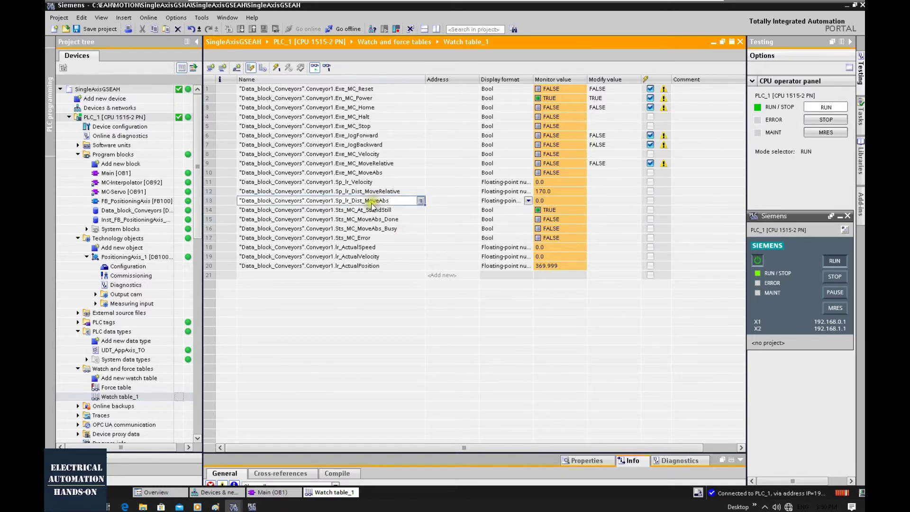
left_click(593, 201)
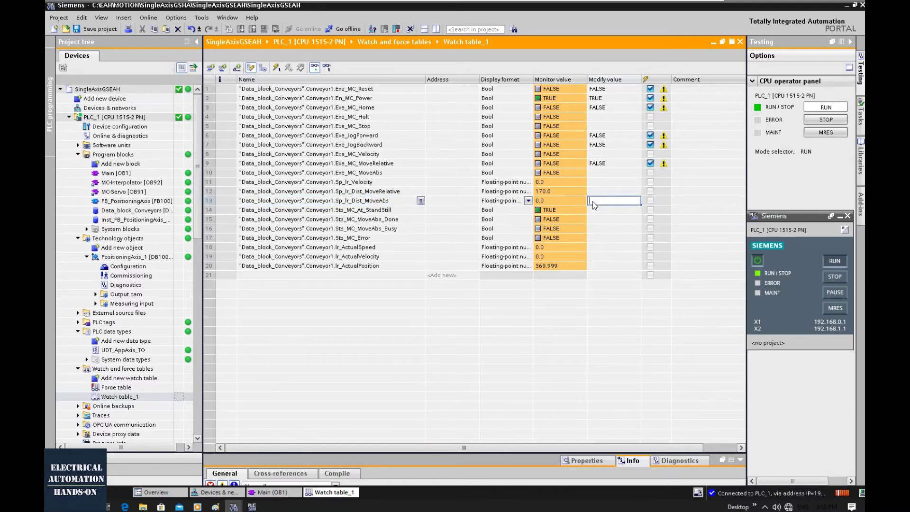
type("250")
key("Return")
left_click(593, 201)
left_click_drag(591, 201, 596, 201)
key("ctrl+a")
type("2000")
key("Return")
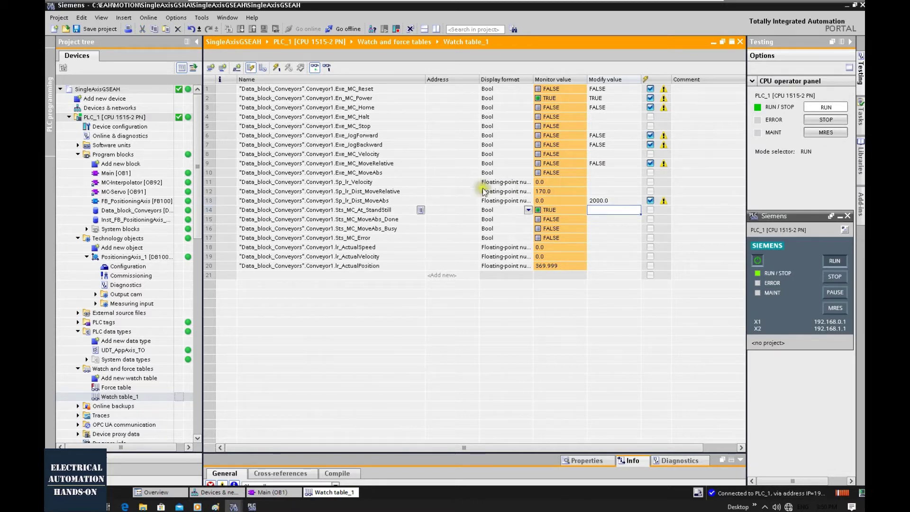
left_click(384, 173)
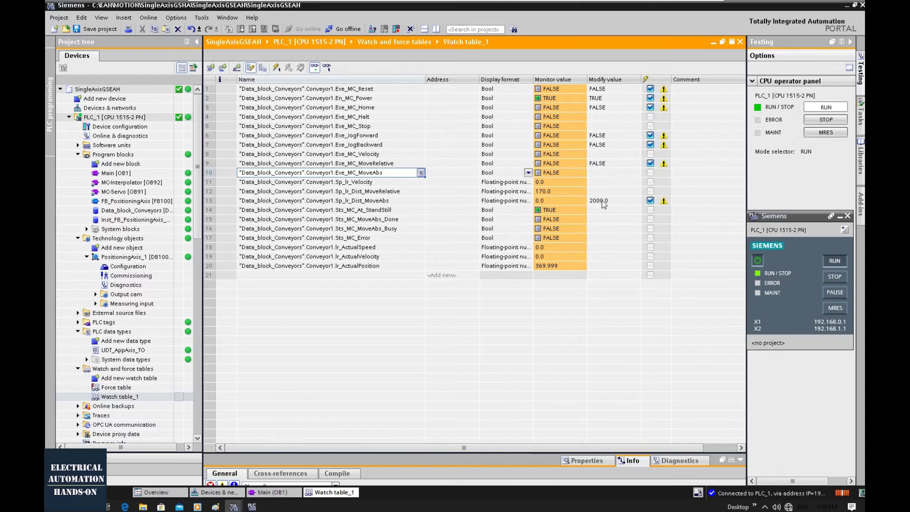
left_click(555, 203)
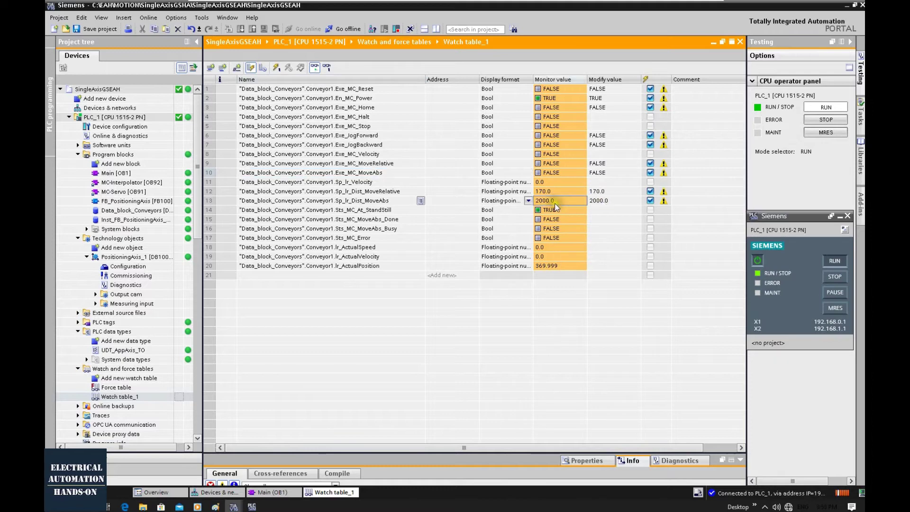
Start the absolute move to position 2000 by modifying Exe_MC_MoveAbs to 1, and reset the tag to 0.
left_click(376, 174)
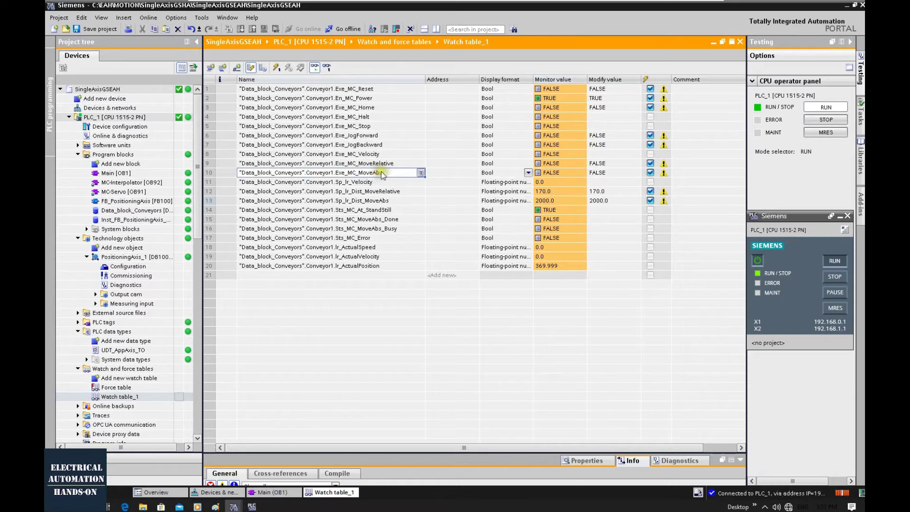
right_click(568, 174)
mouse_move(616, 179)
left_click(722, 189)
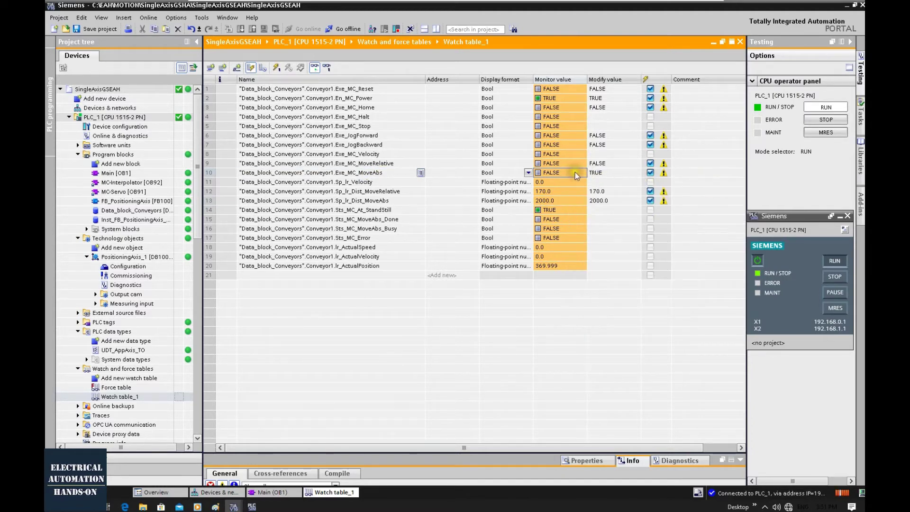
right_click(573, 174)
mouse_move(624, 180)
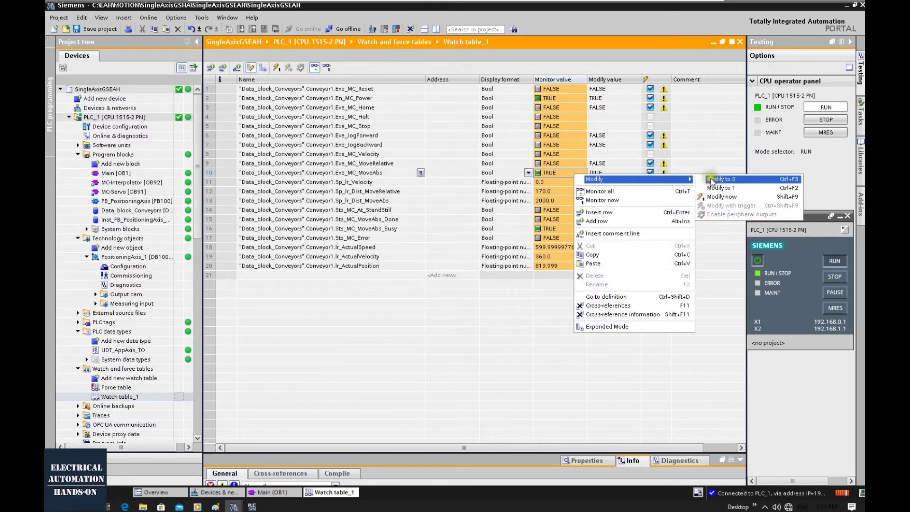
left_click(715, 181)
key("ctrl+F3")
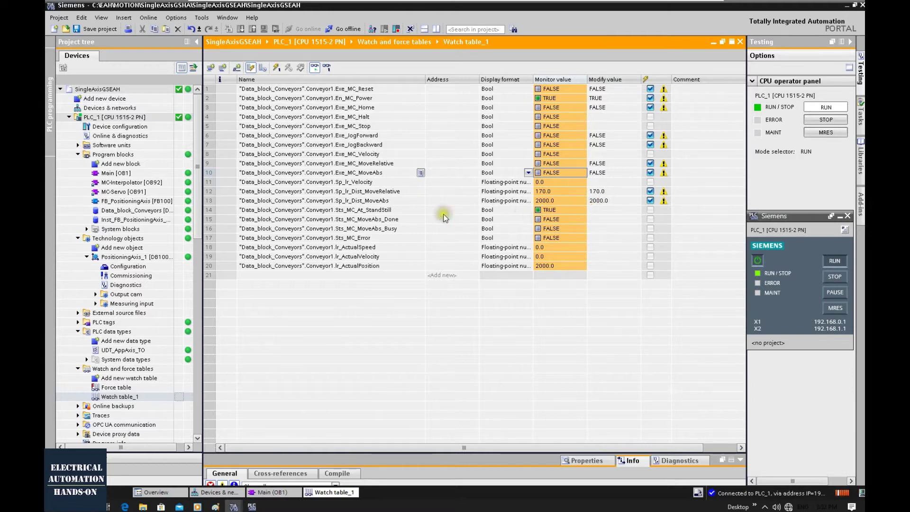
left_click(581, 212)
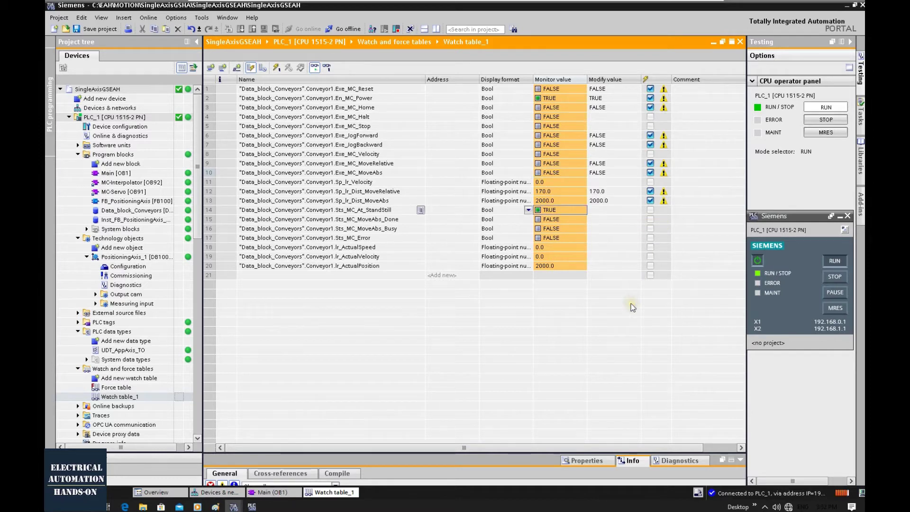
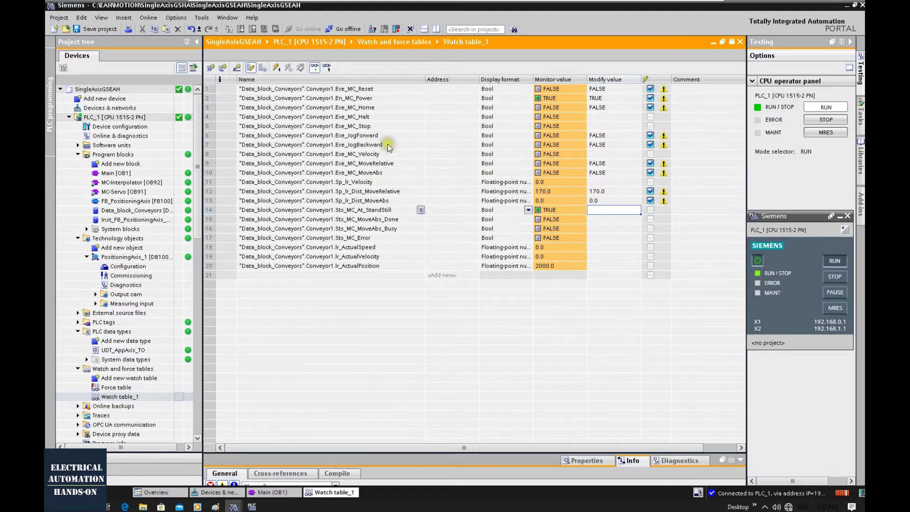
Start the absolute move back to position 0 by modifying Exe_MC_MoveAbs to 1, and reset the tag to 0.
left_click(553, 173)
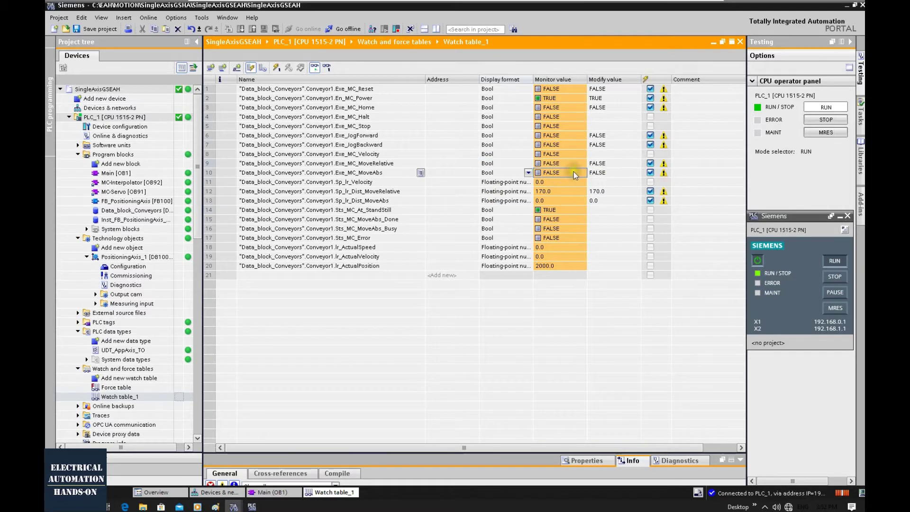
right_click(574, 172)
mouse_move(625, 181)
left_click(689, 183)
left_click(568, 174)
key("ctrl+F2")
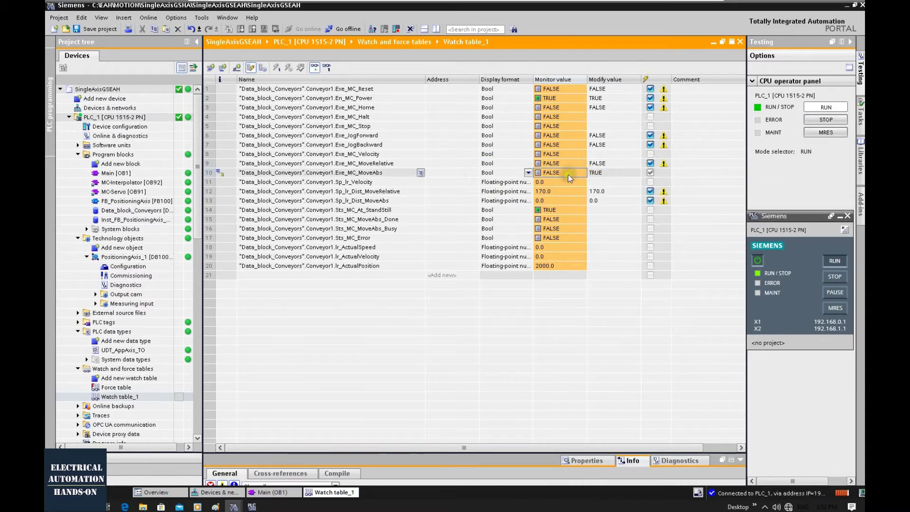
right_click(605, 175)
left_click(671, 192)
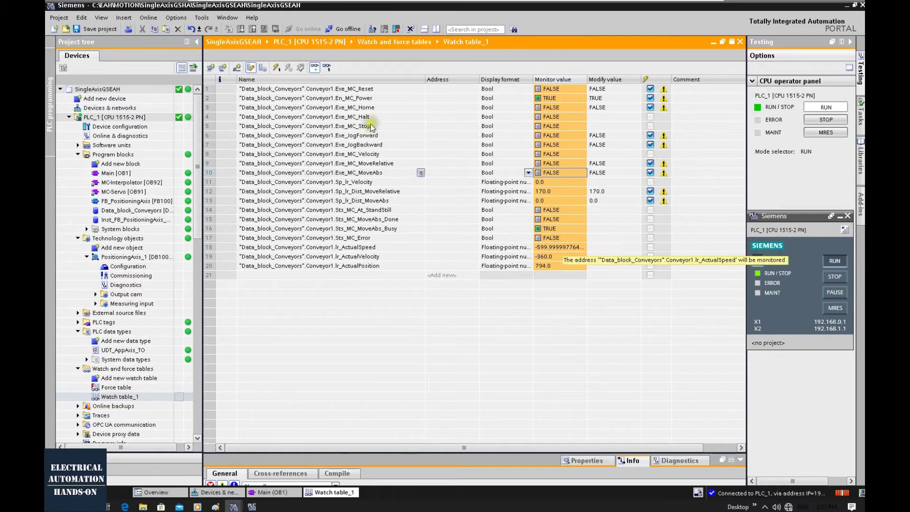
Trigger the halt command by modifying Exe_MC_Halt to 1, and reset the tag to 0.
right_click(553, 119)
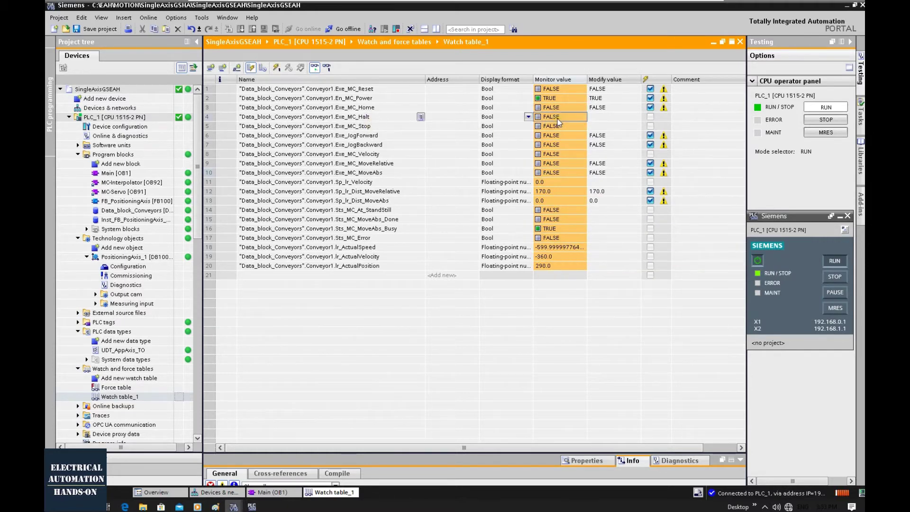
mouse_move(617, 124)
left_click(724, 134)
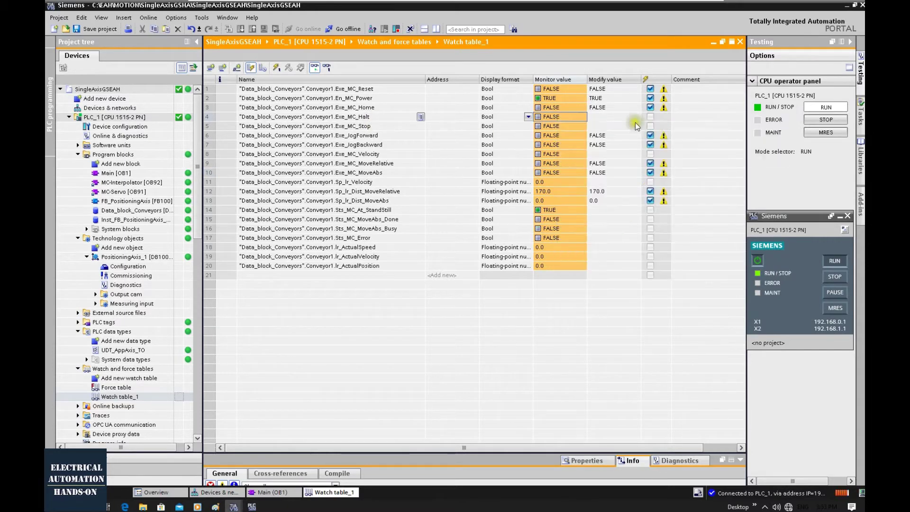
right_click(576, 118)
left_click(593, 183)
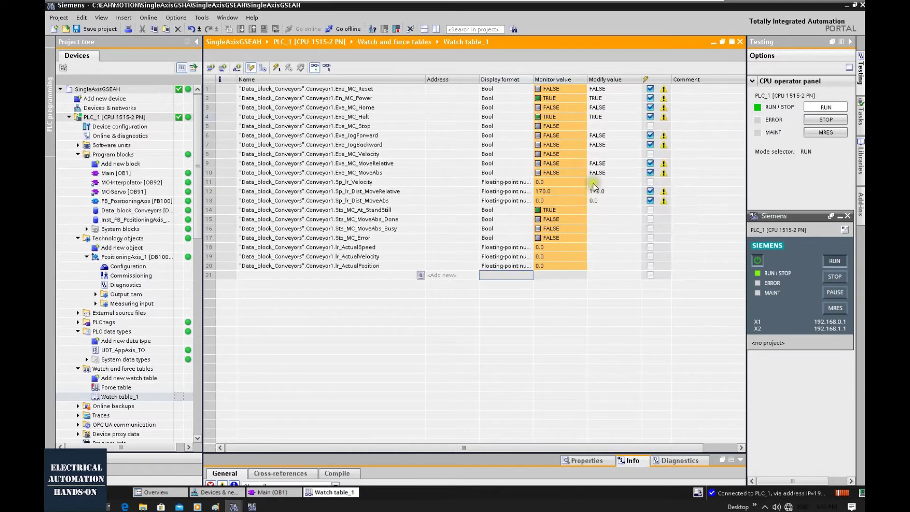
right_click(562, 118)
mouse_move(674, 124)
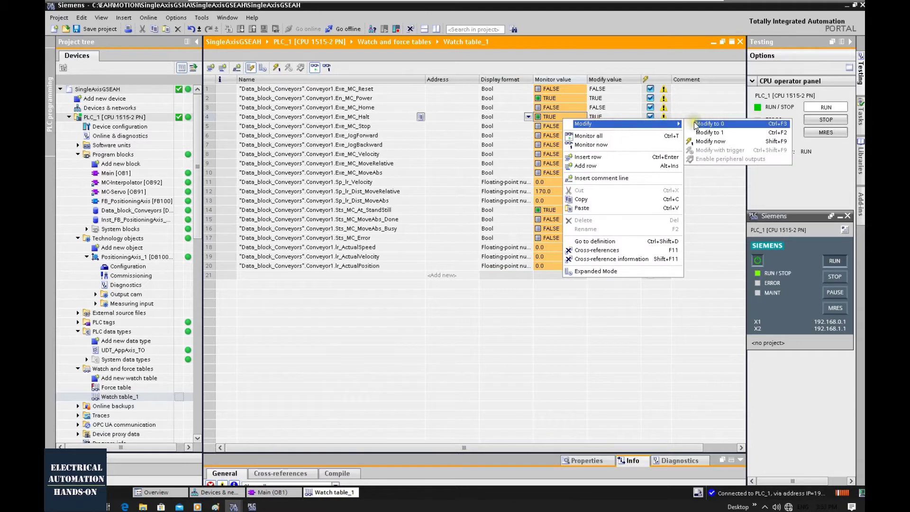
left_click(709, 123)
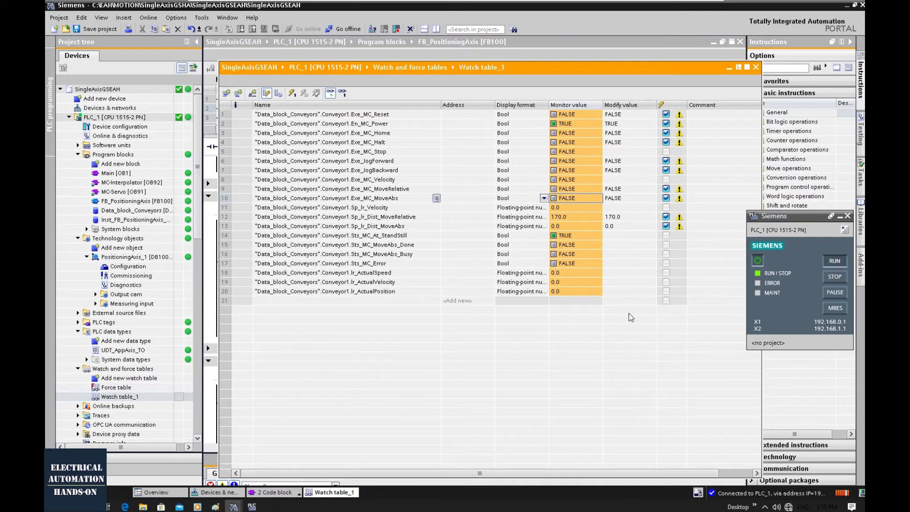
left_click(692, 7)
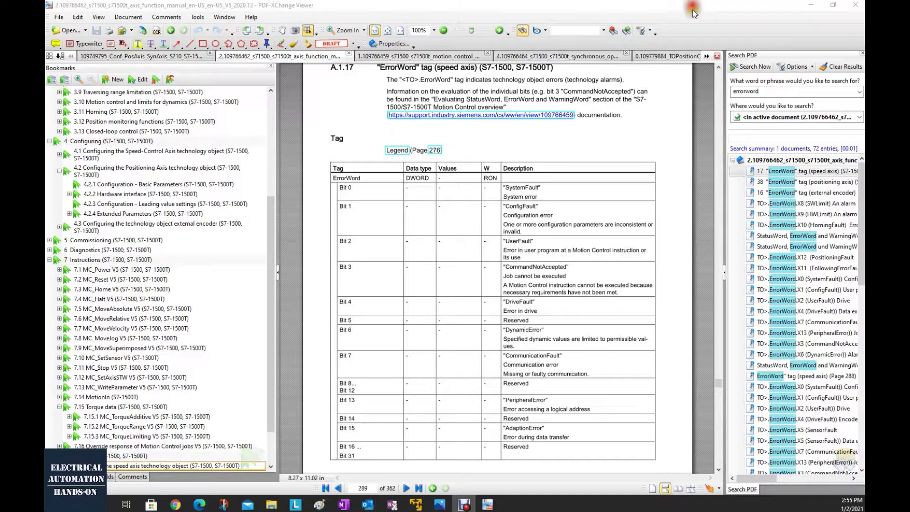
left_click(416, 504)
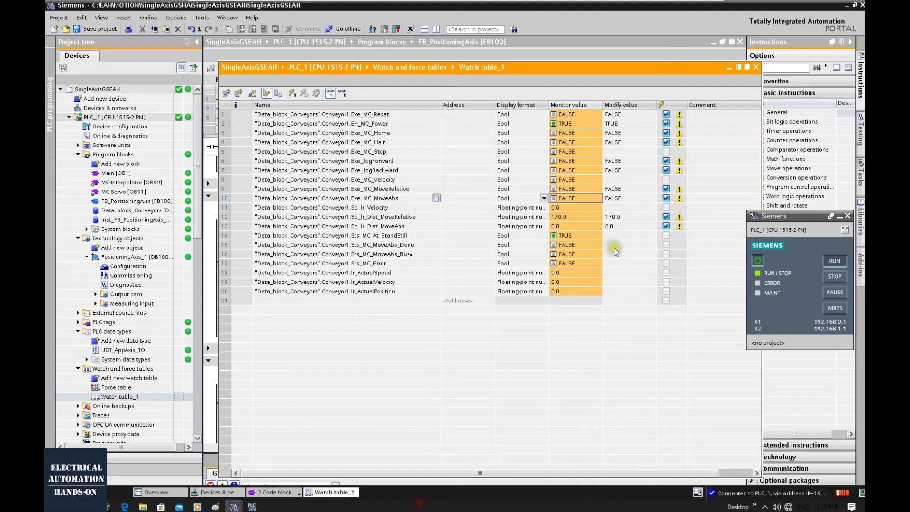
Set the modify value of Sp_lr_Dist_MoveAbs to 5000.0 and write all selected modify values to the PLC once.
left_click(617, 226)
double_click(612, 226)
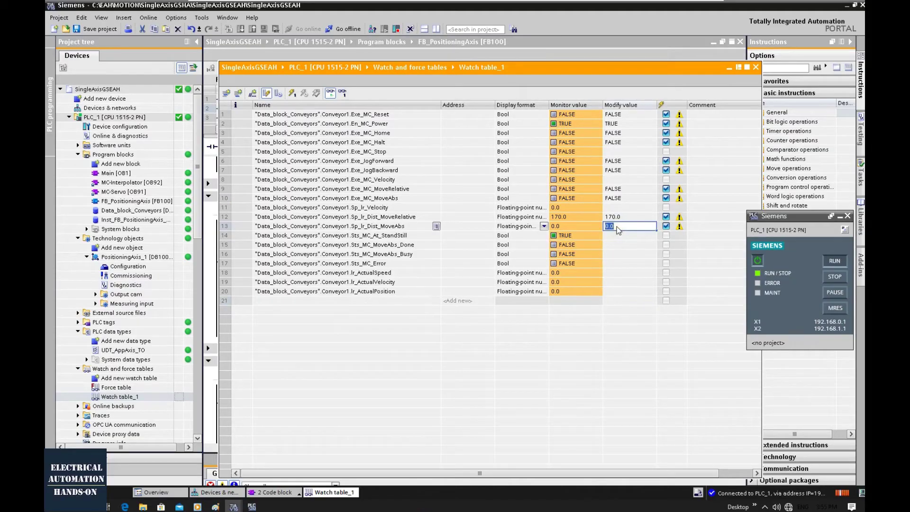
type("5000.0")
key("Return")
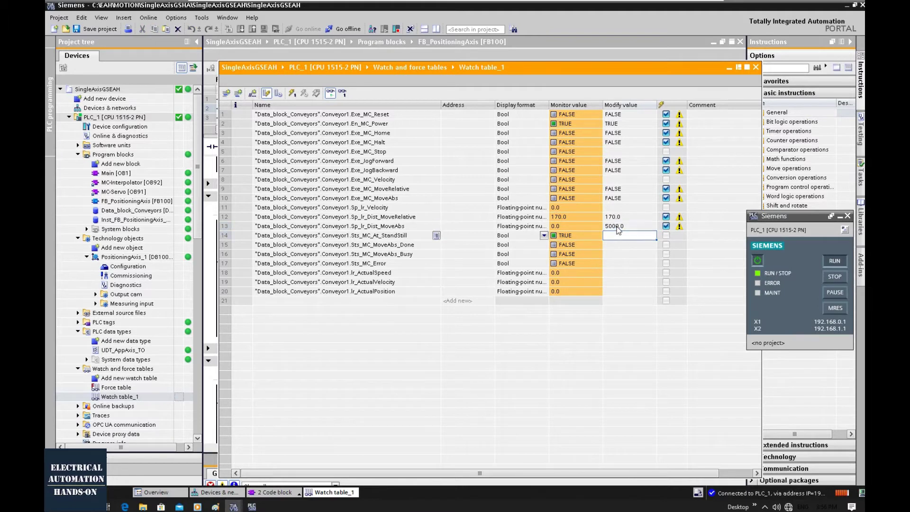
left_click(292, 93)
Start the absolute move to position 5000 by modifying Exe_MC_MoveAbs to 1, and reset the tag to 0.
right_click(591, 201)
mouse_move(642, 209)
left_click(719, 218)
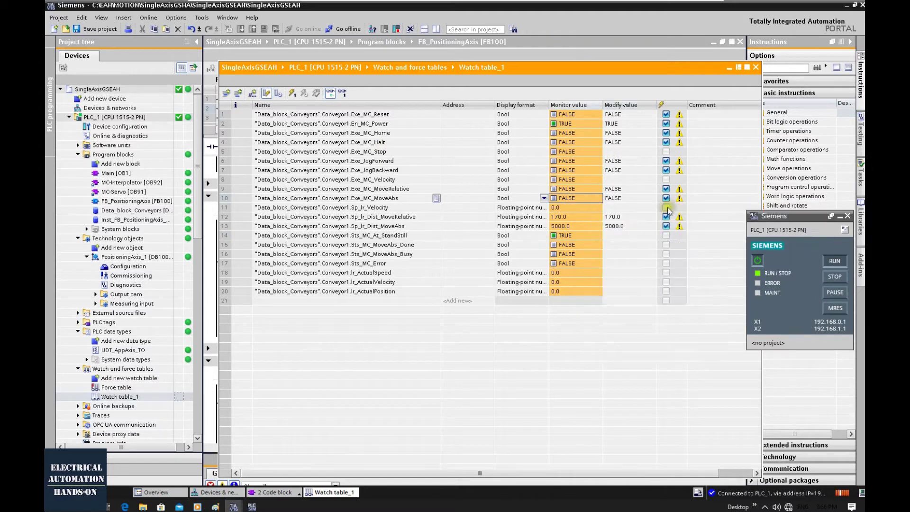
right_click(586, 199)
mouse_move(654, 208)
left_click(728, 209)
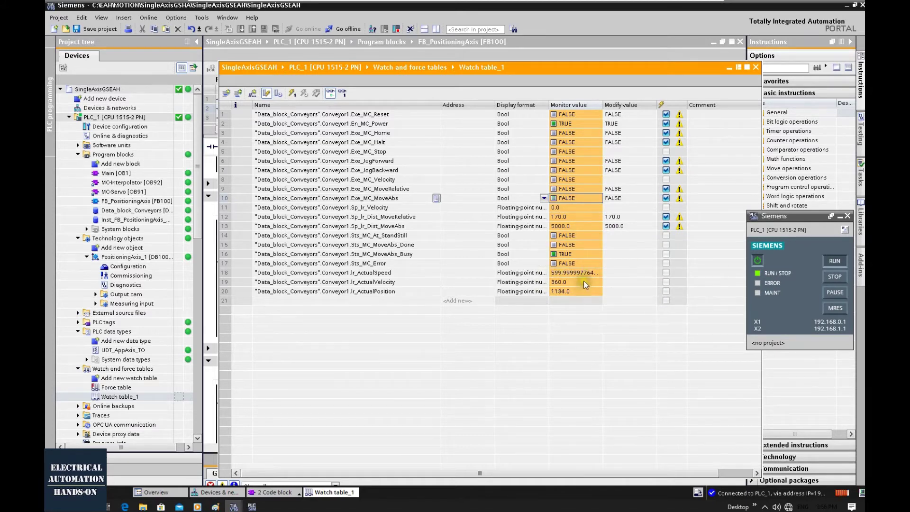
Halt the axis during its absolute move by modifying Exe_MC_Halt to 1.
left_click(377, 143)
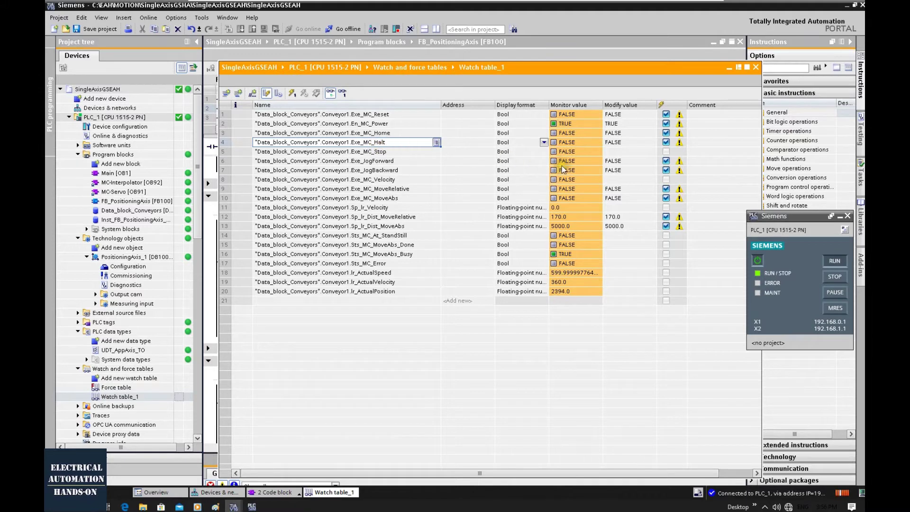
right_click(577, 141)
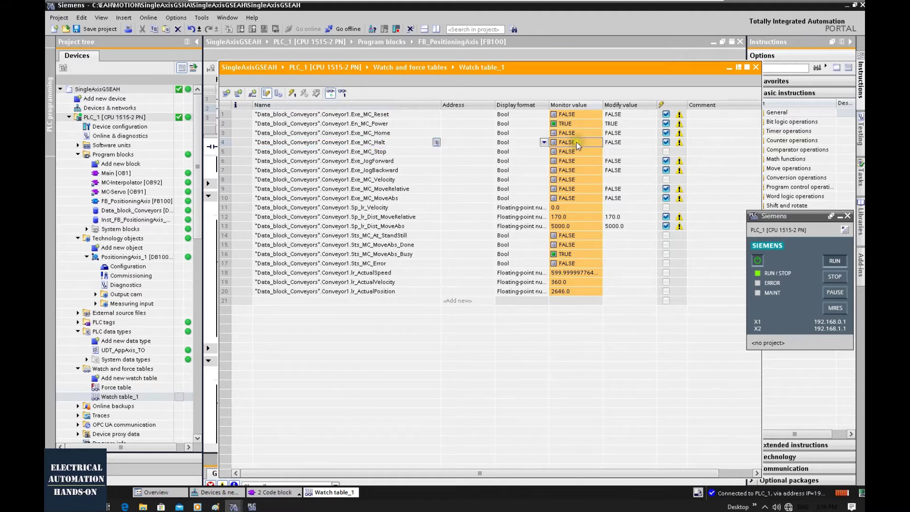
mouse_move(686, 150)
left_click(706, 155)
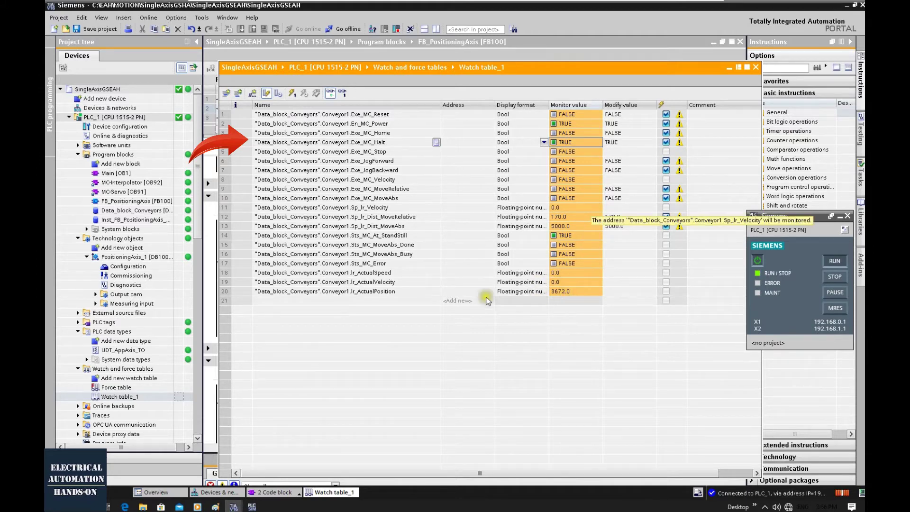
Reset the halt command by modifying Exe_MC_Halt to 0.
right_click(586, 144)
mouse_move(648, 148)
left_click(745, 150)
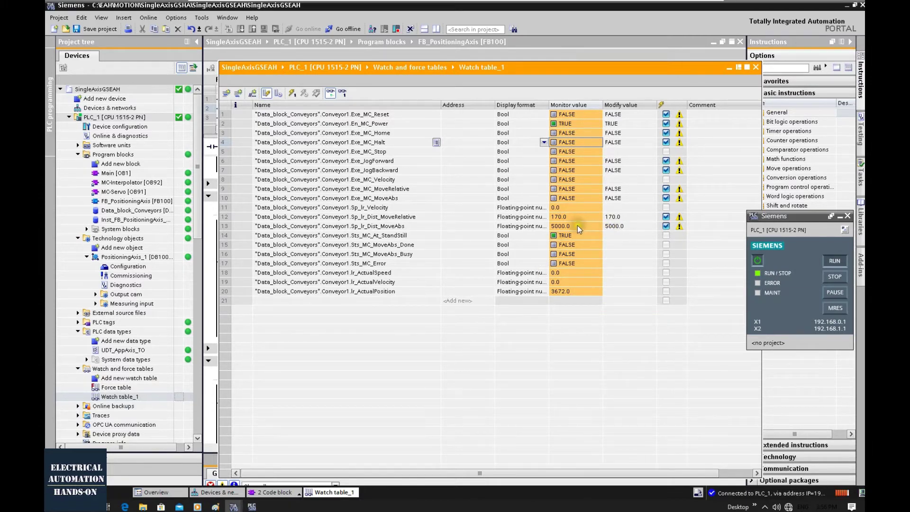
Resume the absolute move to position 5000 by modifying Exe_MC_MoveAbs to 1, and reset the tag to 0.
right_click(574, 199)
mouse_move(624, 202)
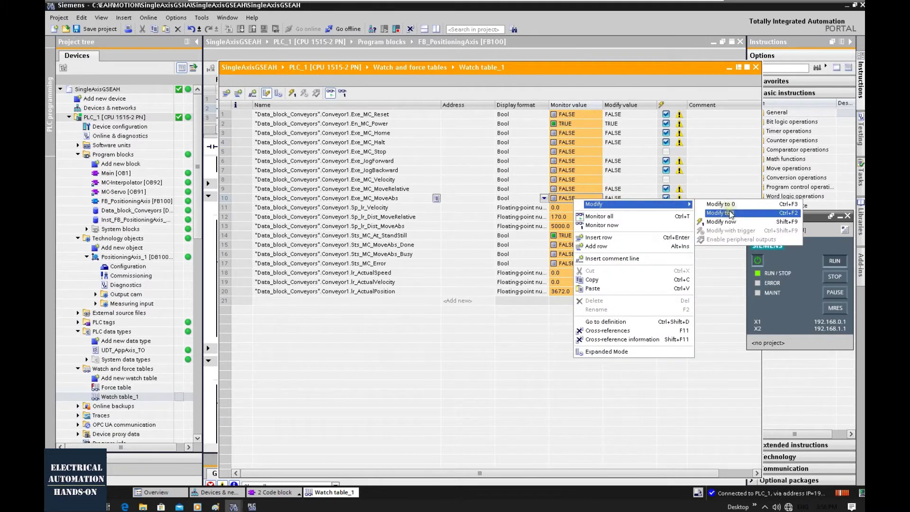
left_click(722, 213)
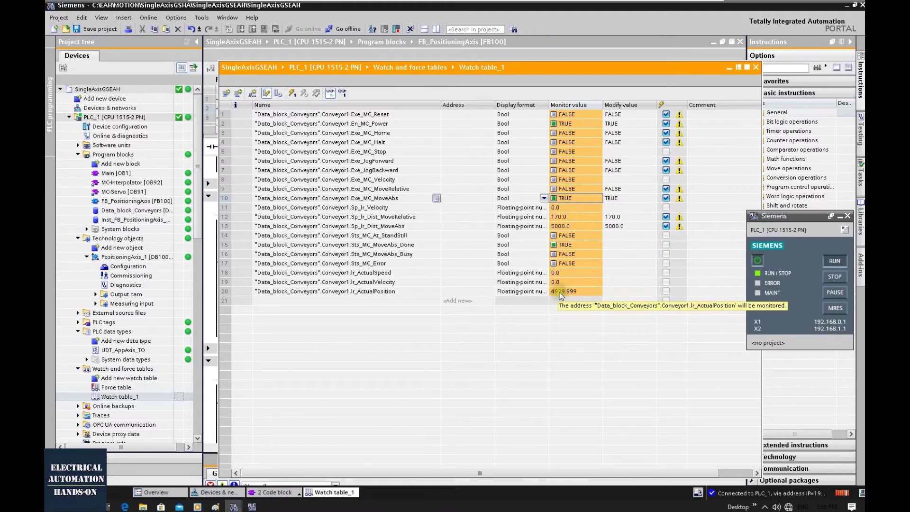
right_click(586, 199)
mouse_move(695, 208)
left_click(732, 203)
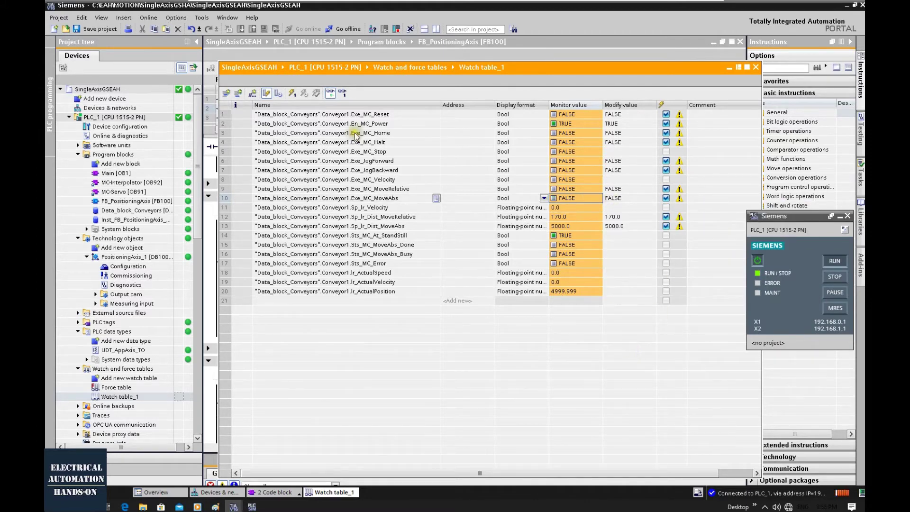
Enter 0.0 as the modify value of Sp_lr_Dist_MoveAbs.
left_click(365, 143)
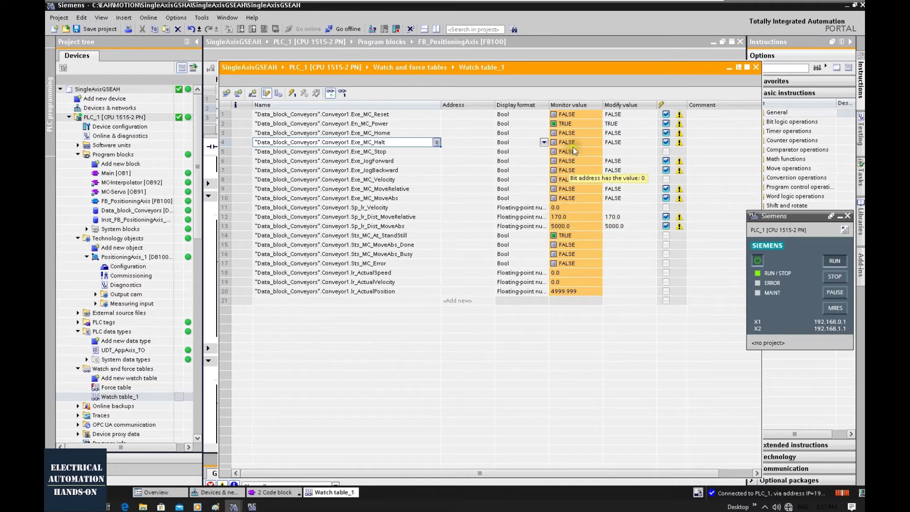
left_click(633, 226)
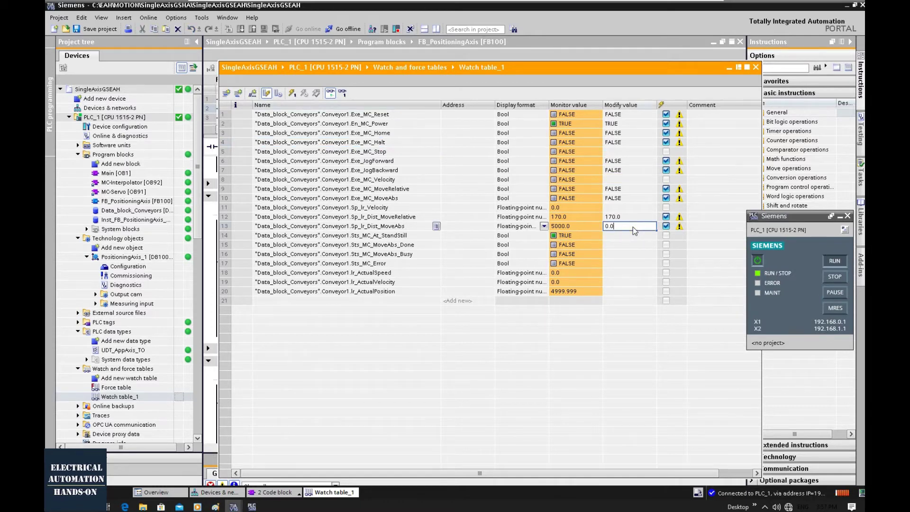
key("Return")
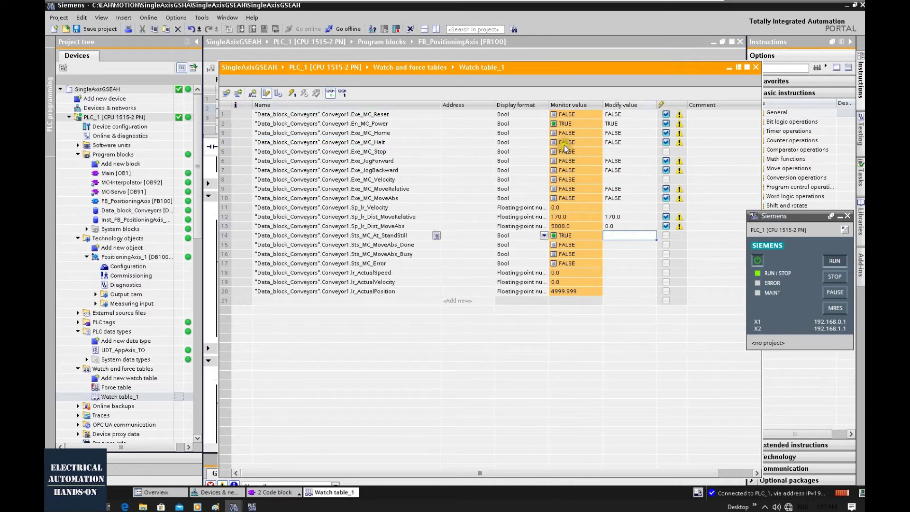
Modify Exe_MC_MoveAbs to 1 and back to 0, and write all selected modify values to the PLC once.
right_click(571, 198)
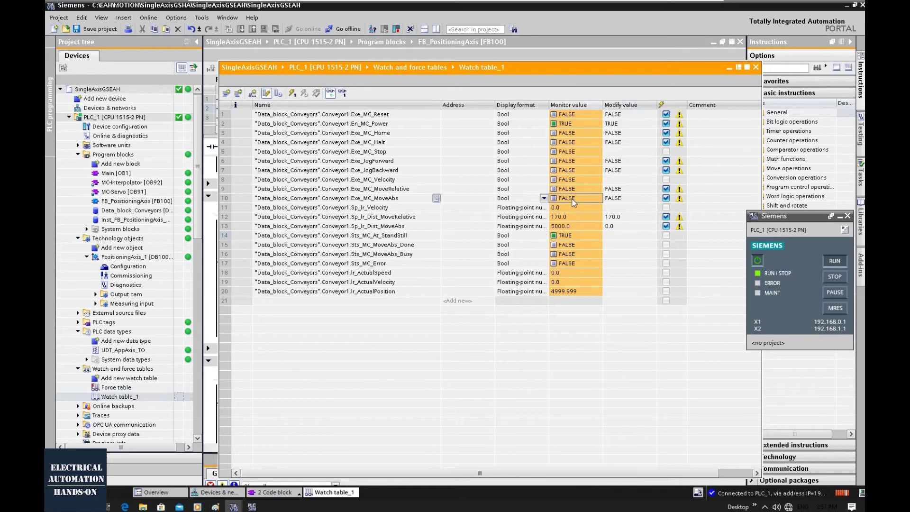
mouse_move(667, 207)
left_click(719, 213)
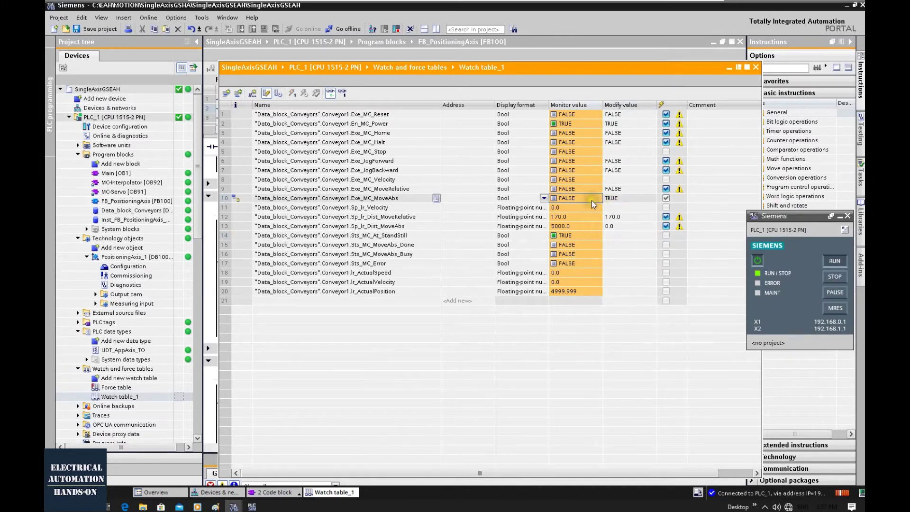
right_click(594, 200)
mouse_move(599, 204)
left_click(730, 207)
left_click(297, 92)
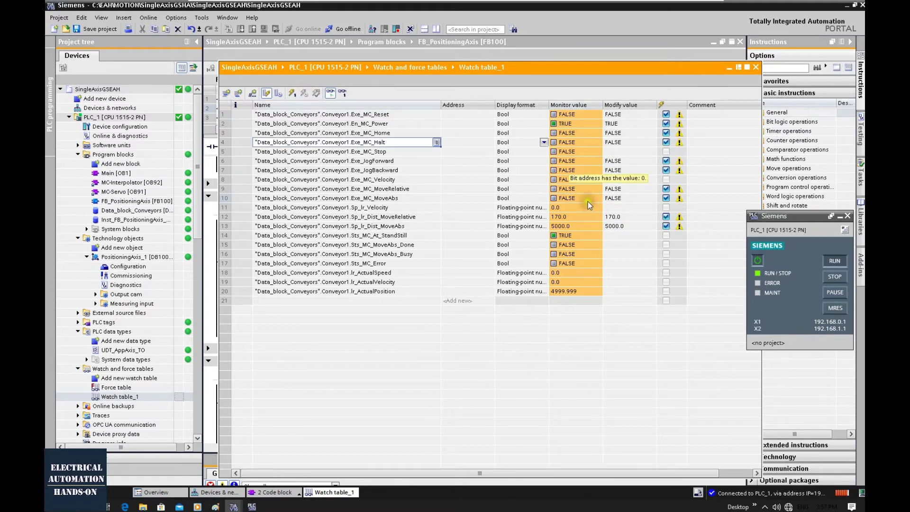
Set the modify value of Sp_lr_Dist_MoveAbs to 0.0.
double_click(633, 227)
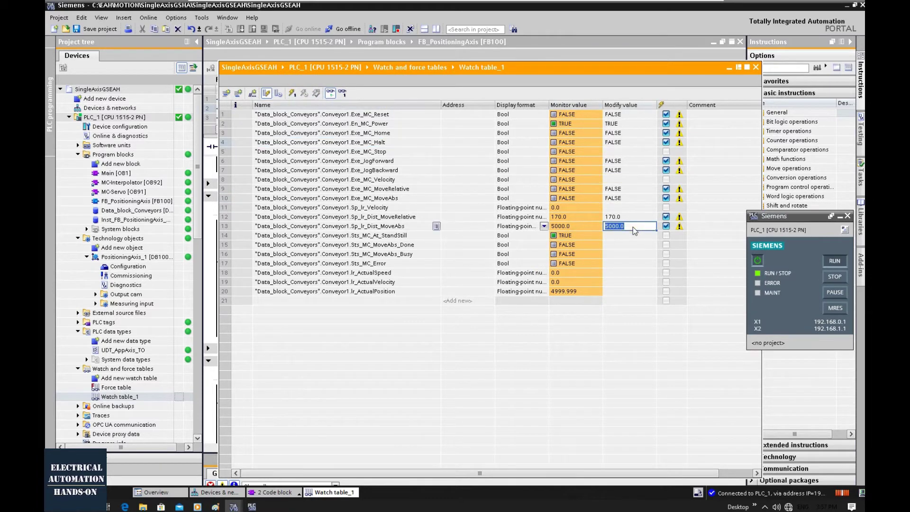
type("0.0")
key("Return")
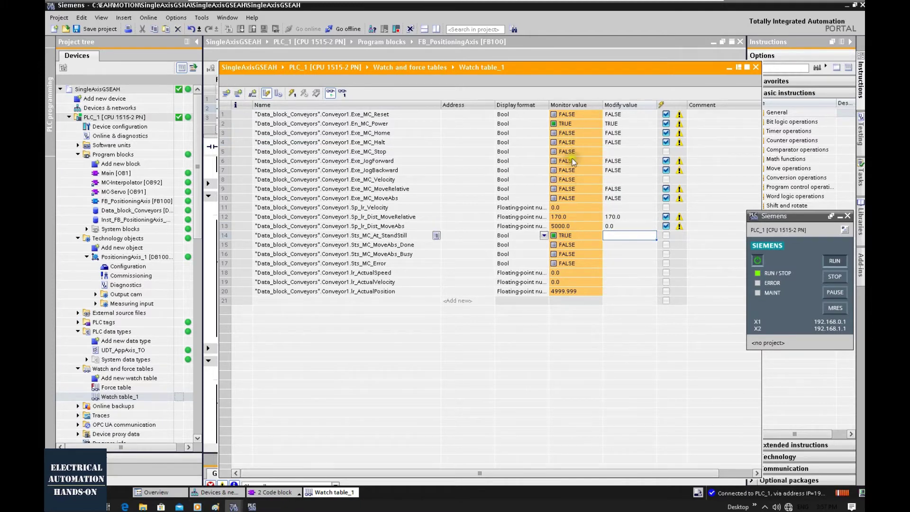
Pulse Exe_MC_MoveAbs to 1 and back to 0, and write all selected modify values to the PLC once.
right_click(571, 199)
mouse_move(633, 205)
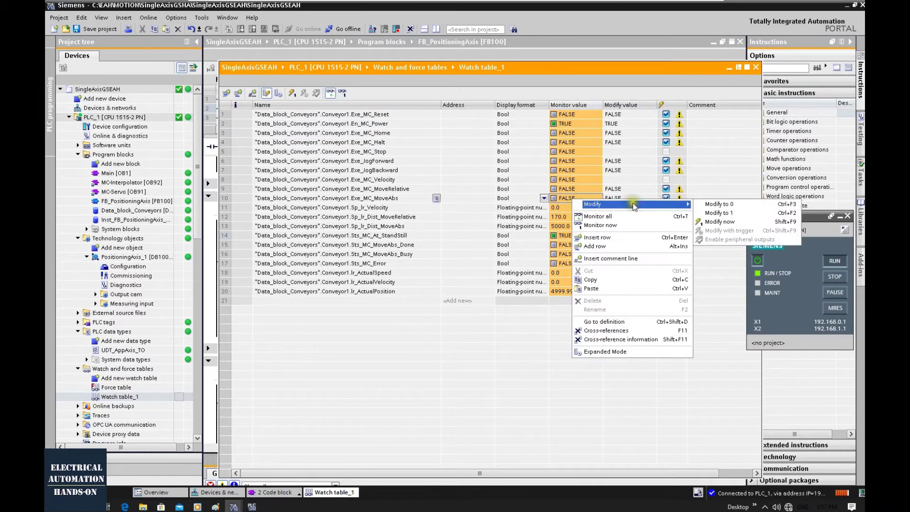
left_click(718, 213)
right_click(592, 200)
mouse_move(592, 200)
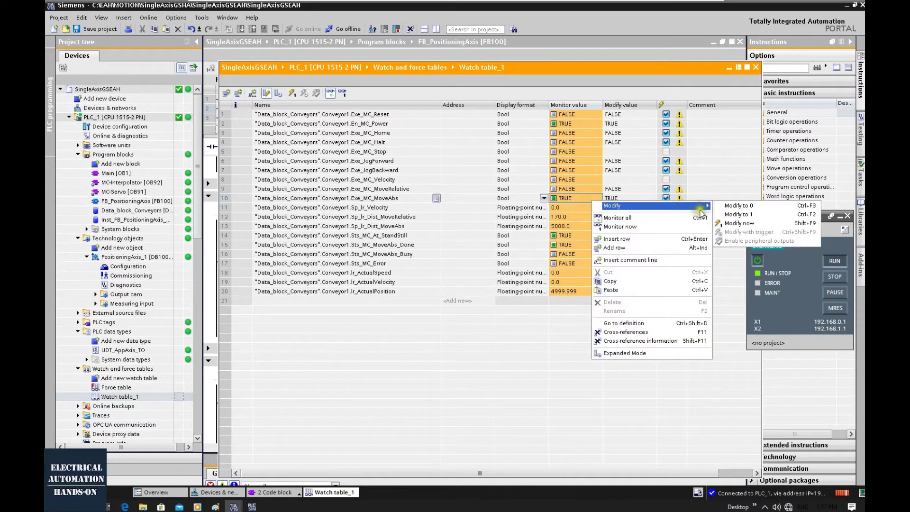
left_click(733, 205)
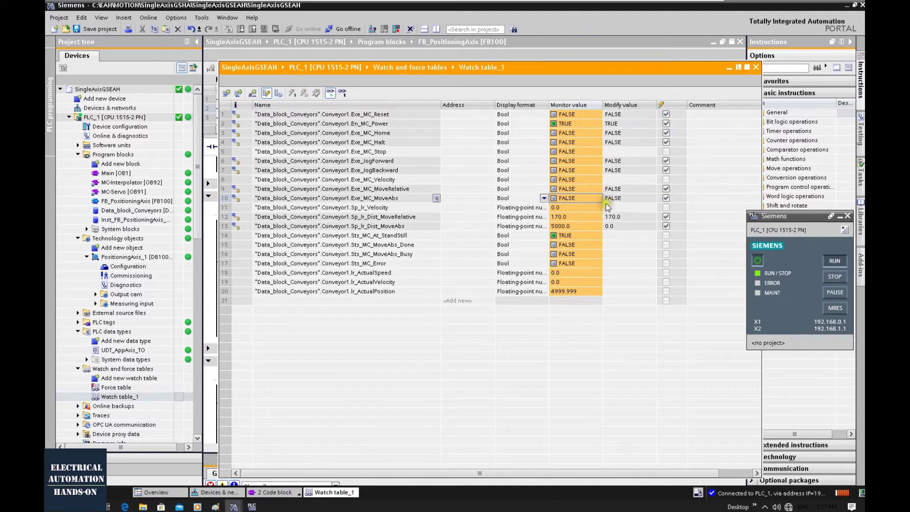
Start the absolute move to position 0 by modifying Exe_MC_MoveAbs to 1, and reset the tag to 0.
right_click(589, 199)
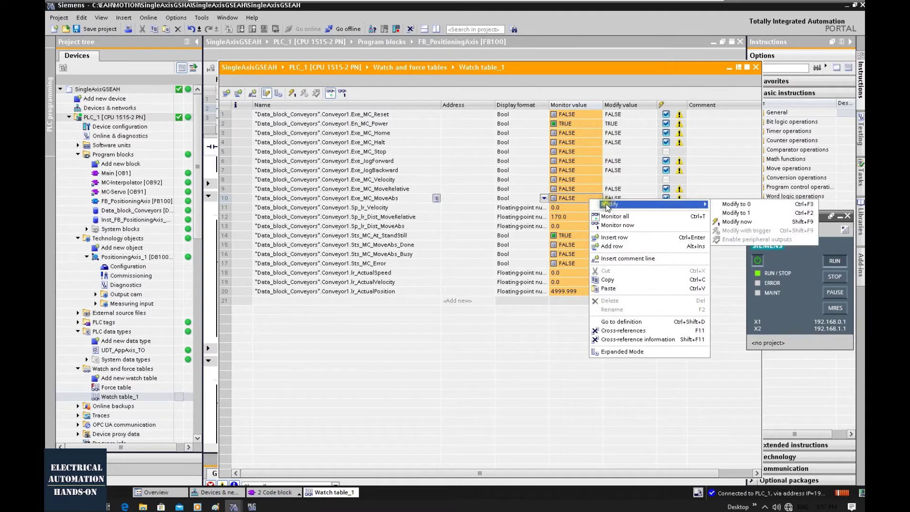
left_click(579, 198)
right_click(585, 199)
mouse_move(610, 206)
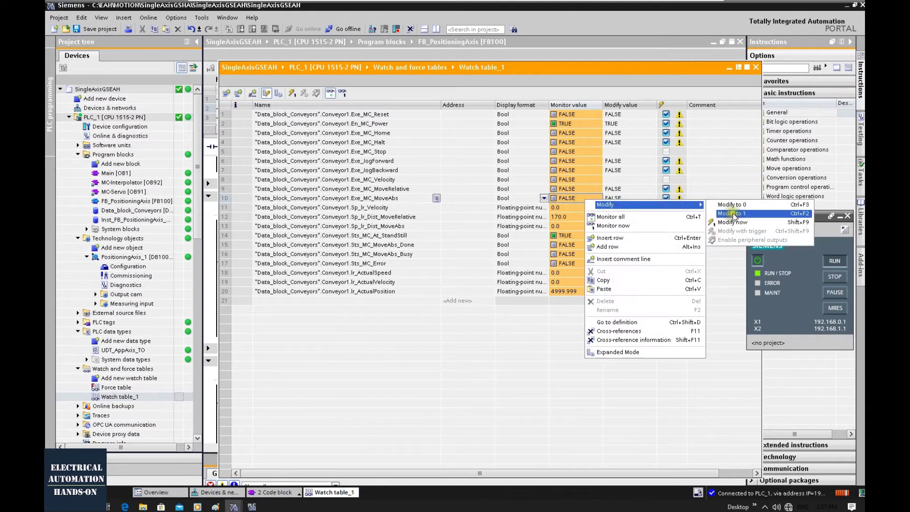
left_click(733, 216)
right_click(588, 198)
left_click(728, 207)
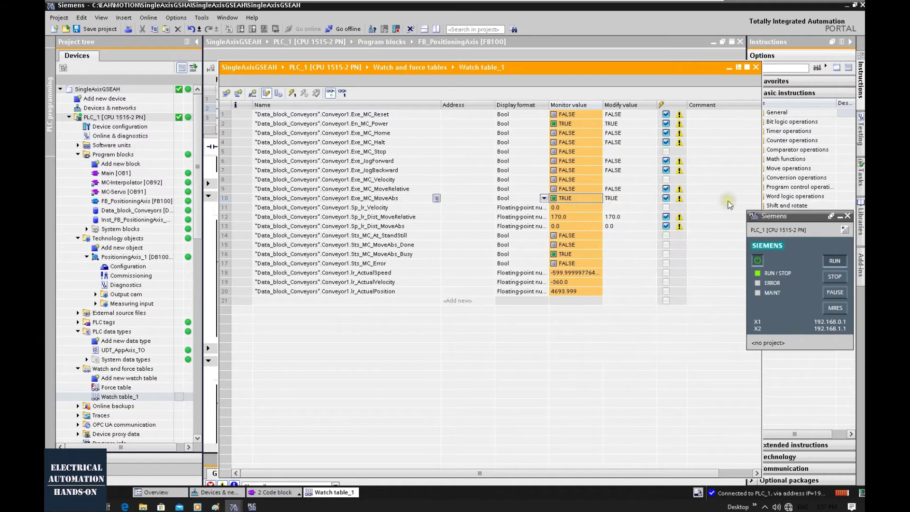
Halt the axis during its absolute move to position 0 by modifying Exe_MC_Halt to 1.
right_click(565, 144)
mouse_move(612, 149)
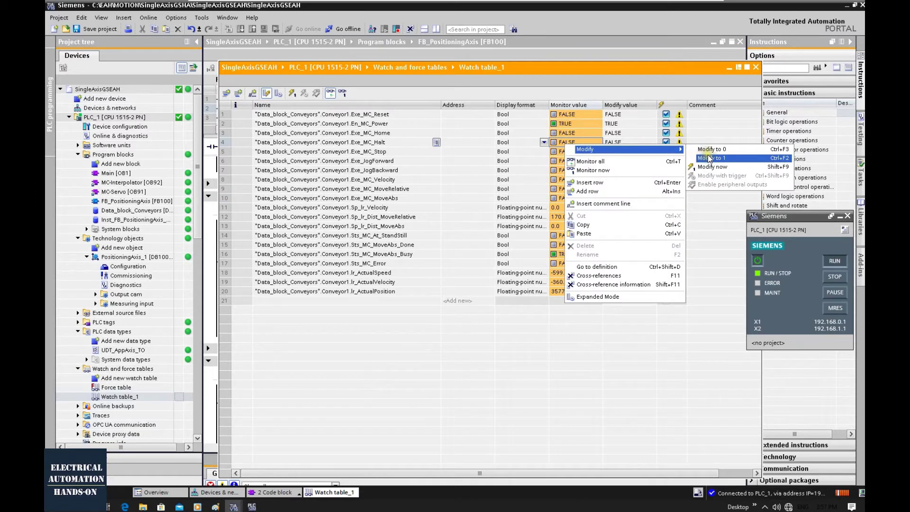
left_click(709, 158)
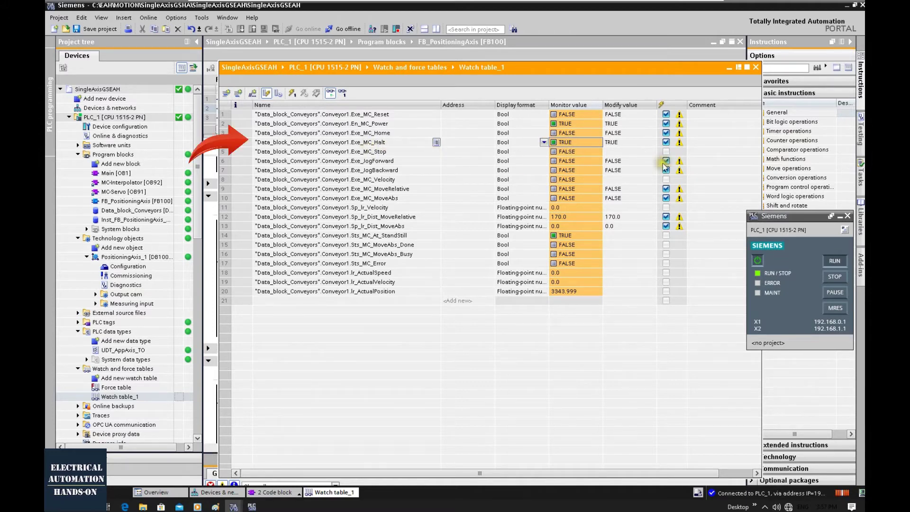
With Exe_MC_Halt still TRUE, restart the absolute move to position 0 by modifying Exe_MC_MoveAbs to 1, and reset that tag to 0.
left_click(393, 202)
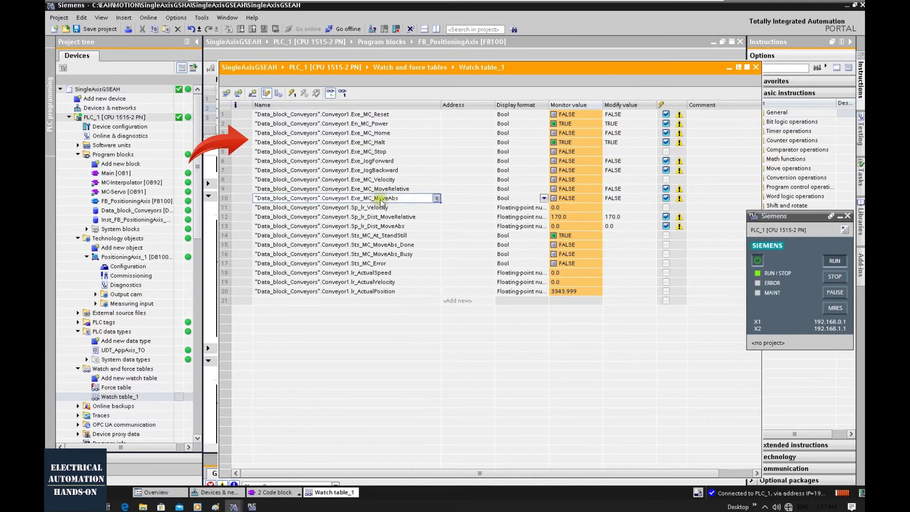
right_click(584, 201)
mouse_move(638, 207)
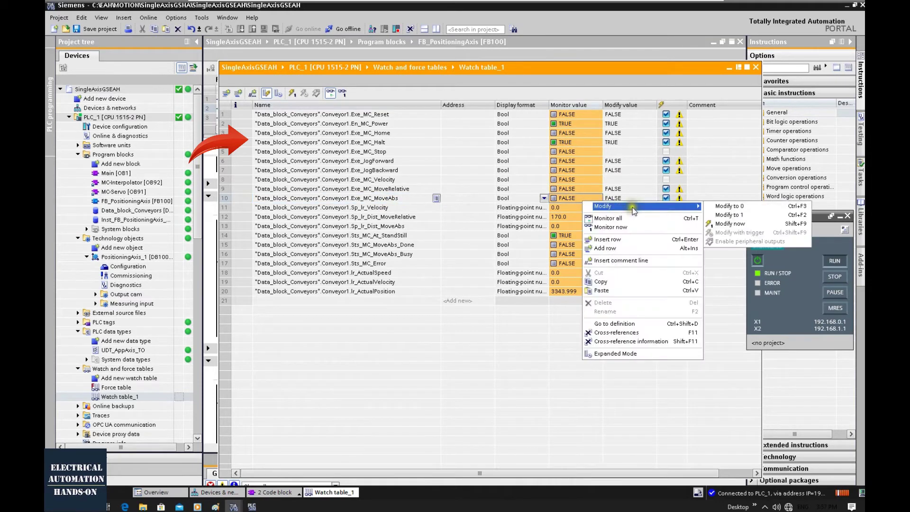
left_click(730, 215)
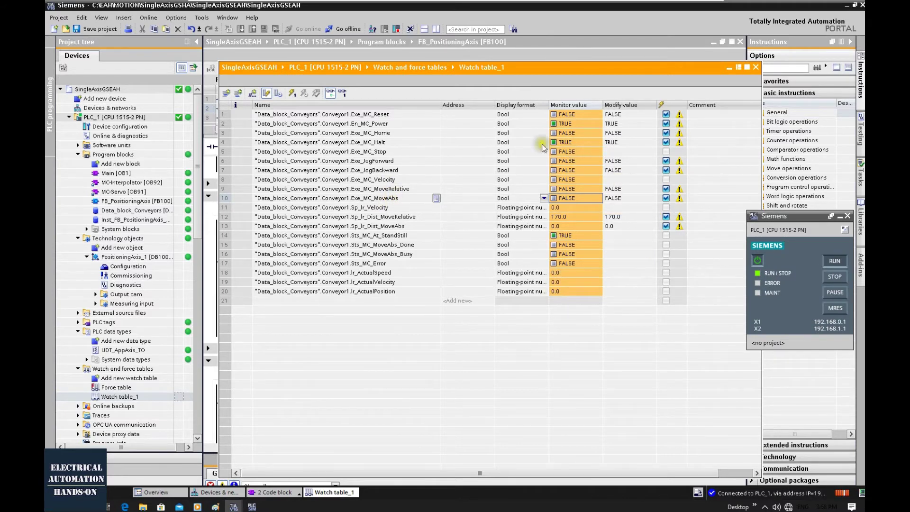
Clear the active halt command by modifying Exe_MC_Halt to 0.
left_click(379, 143)
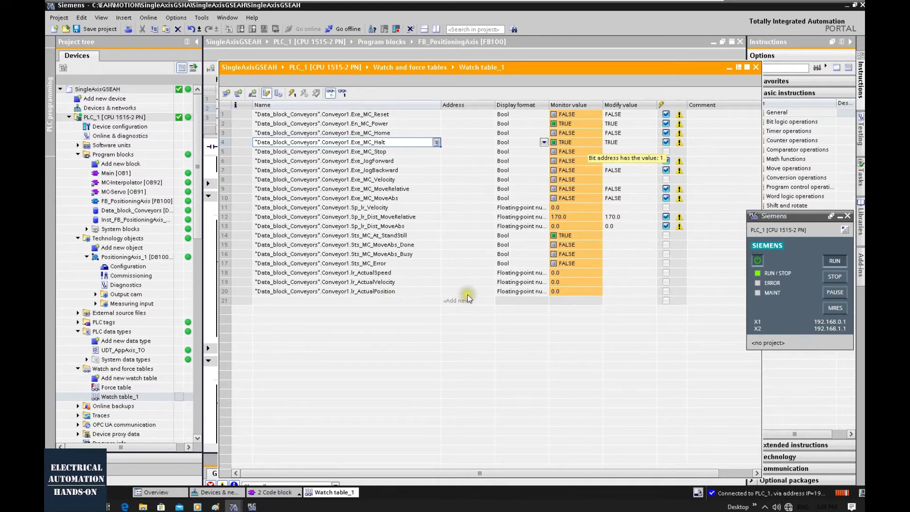
right_click(577, 141)
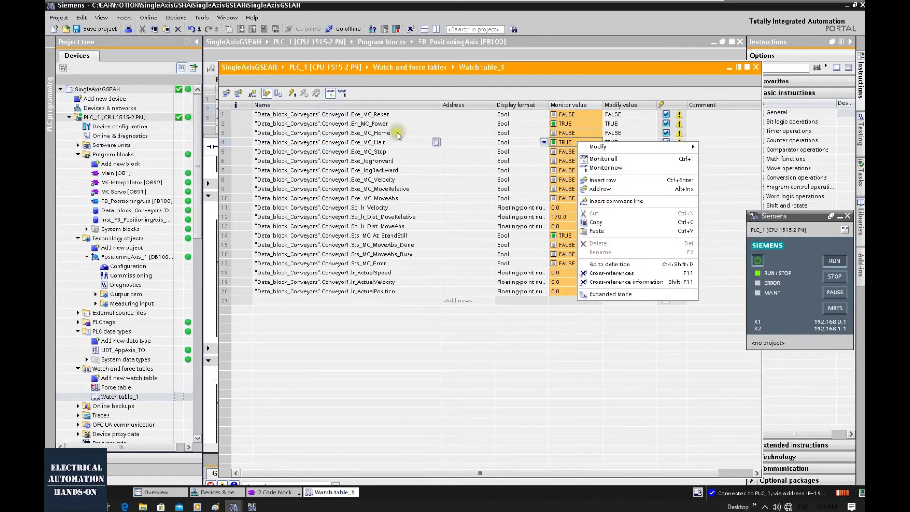
left_click(382, 153)
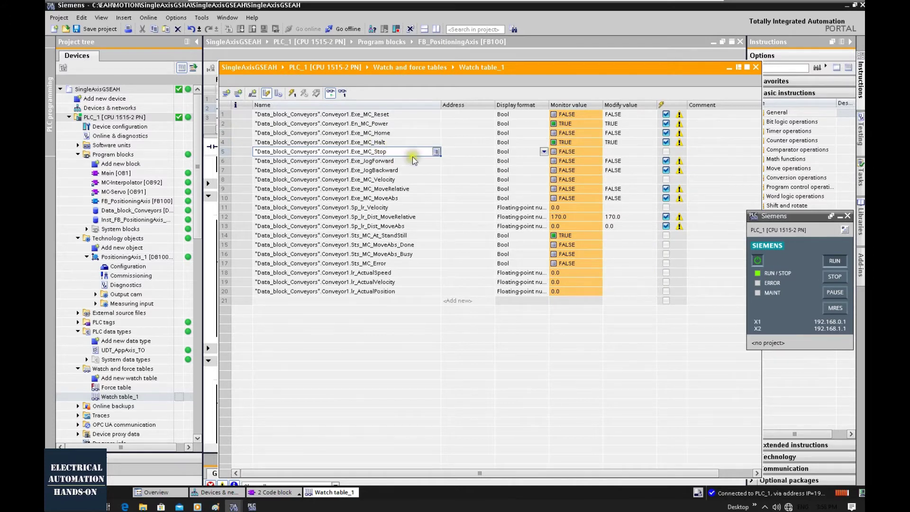
right_click(572, 142)
mouse_move(624, 150)
left_click(721, 150)
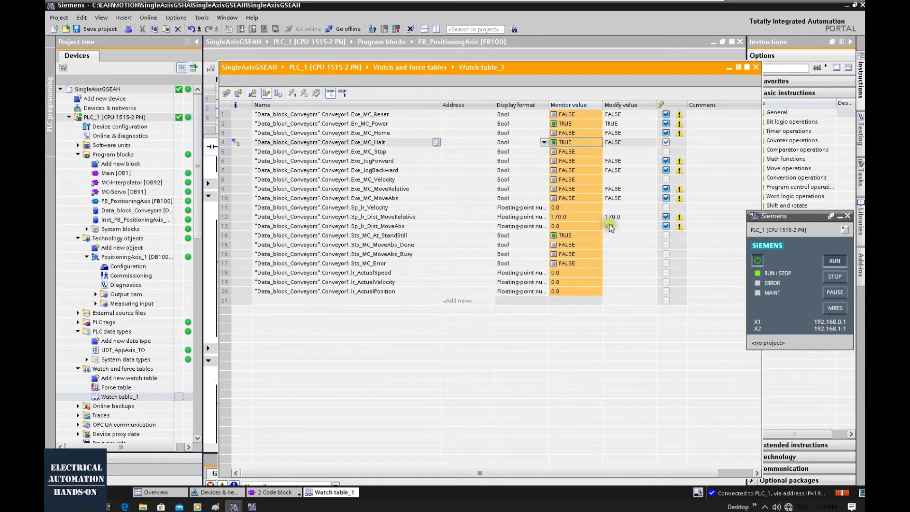
Set the modify value of Sp_lr_Dist_MoveAbs to 6000.0 and write all selected modify values to the PLC once.
left_click(611, 225)
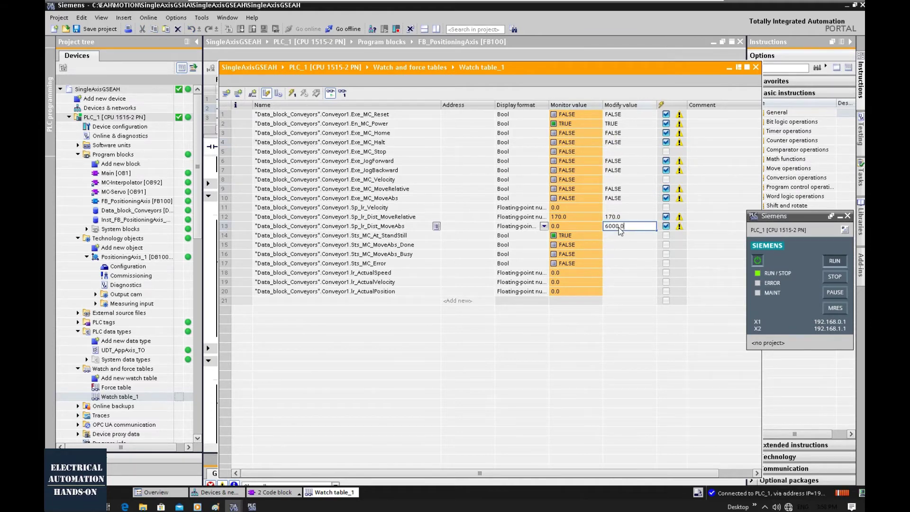
type("6000.0")
key("Return")
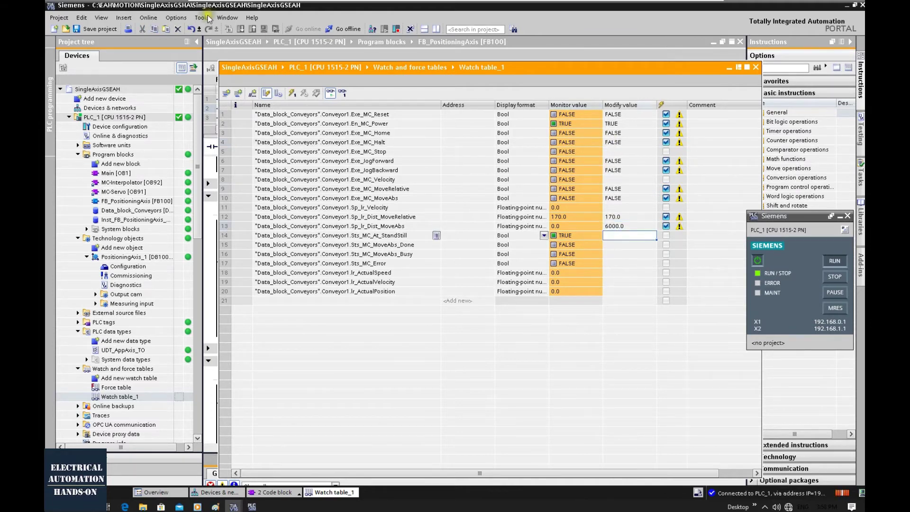
left_click(293, 93)
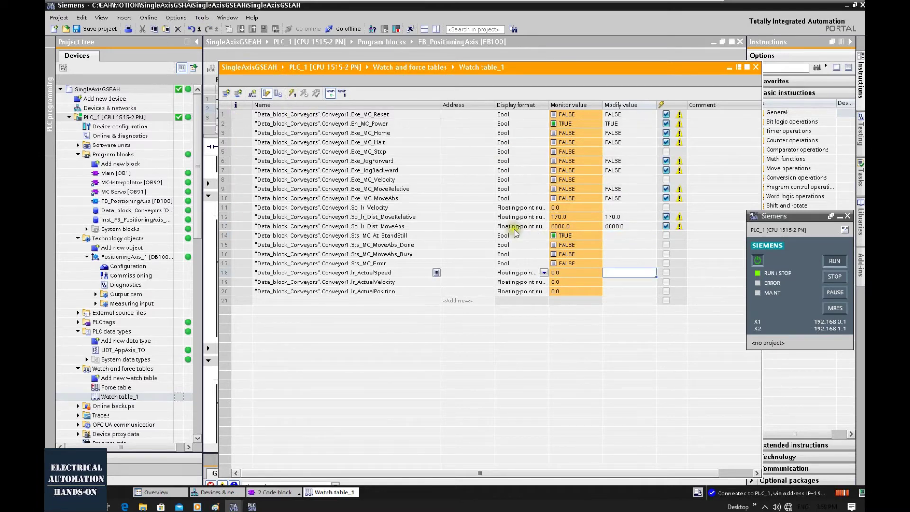
Start the absolute move to position 6000 by modifying Exe_MC_MoveAbs to 1, and reset the tag to 0.
left_click(398, 198)
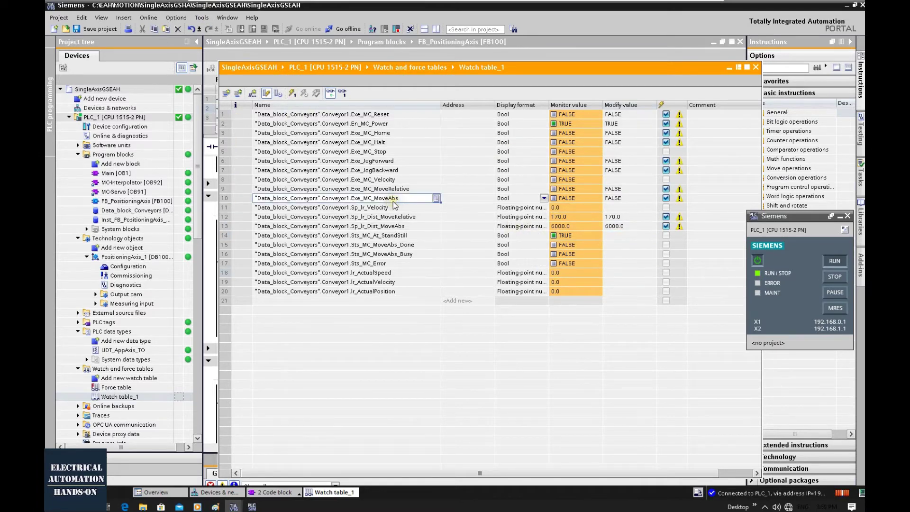
right_click(579, 200)
left_click(718, 215)
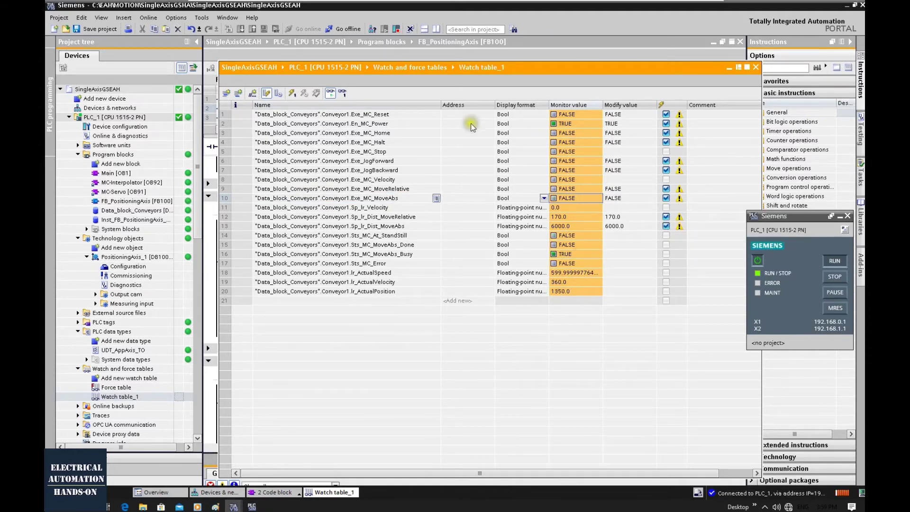
Stop the axis during its absolute move by modifying Exe_MC_Stop to 1.
right_click(563, 153)
mouse_move(676, 160)
left_click(709, 169)
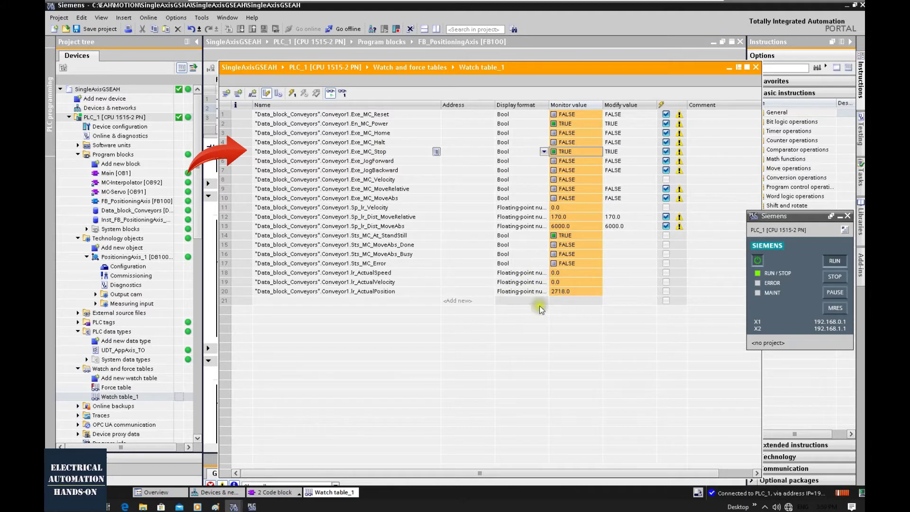
Try to start the absolute move while the stop command is active by modifying Exe_MC_MoveAbs to 1.
left_click(561, 200)
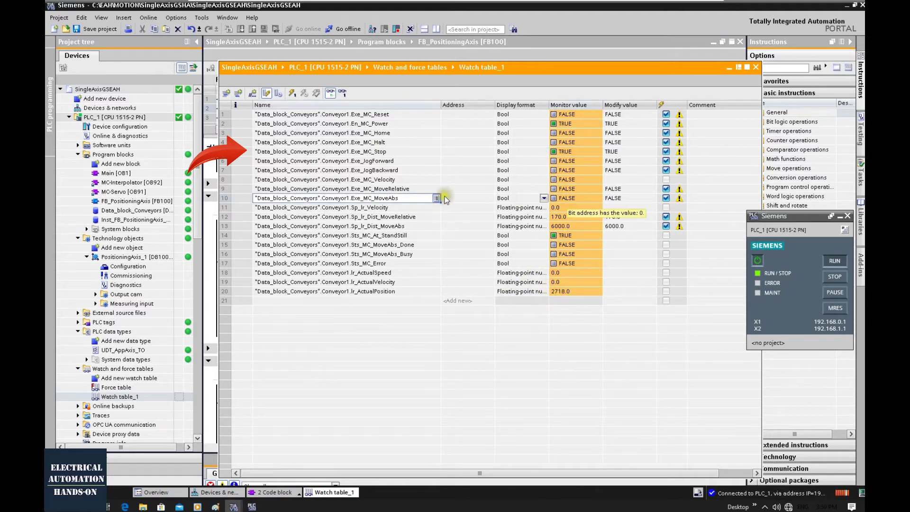
right_click(587, 202)
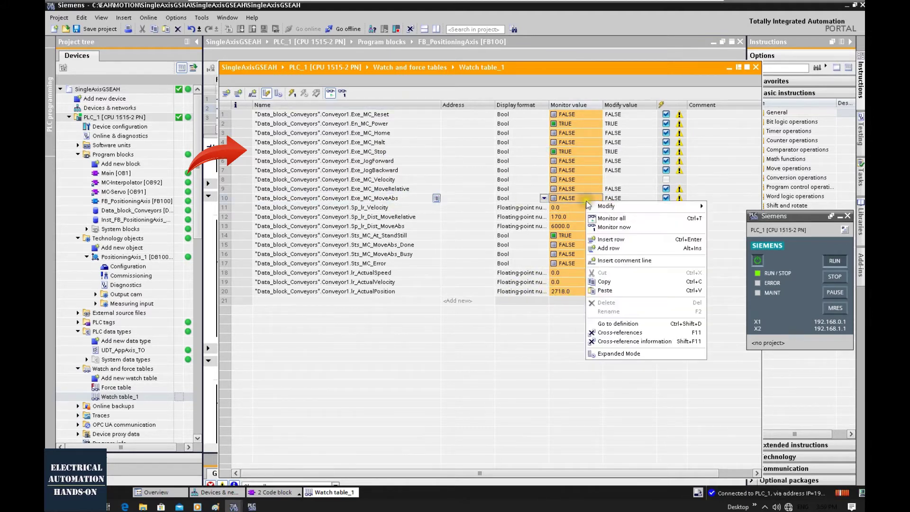
mouse_move(695, 211)
left_click(718, 216)
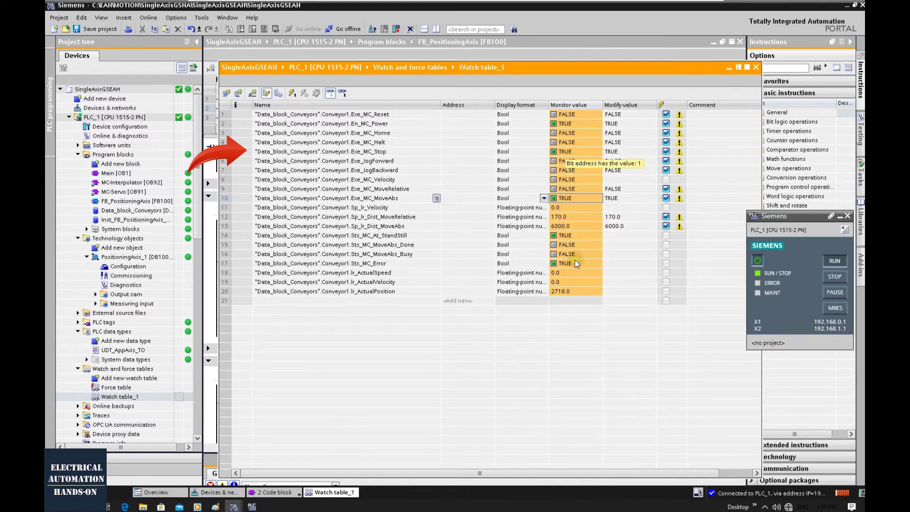
Clear the active stop command by modifying Exe_MC_Stop to 0.
right_click(586, 152)
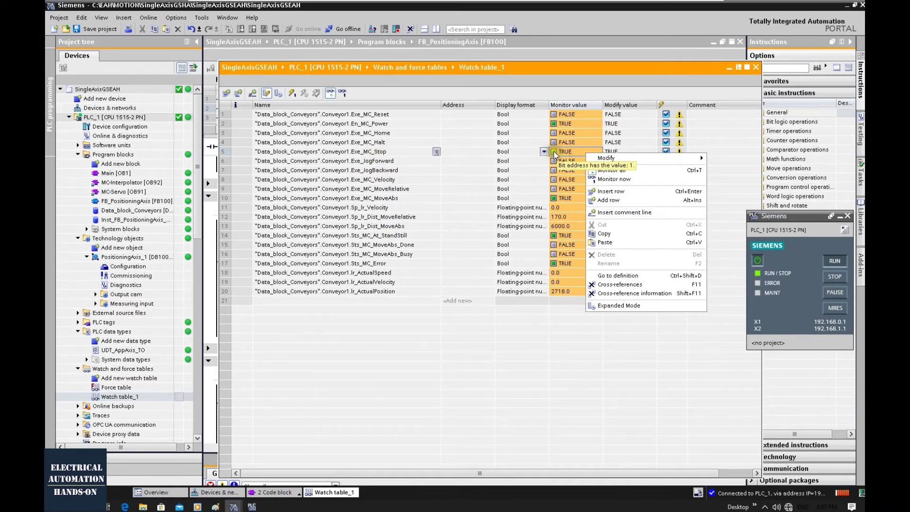
mouse_move(607, 157)
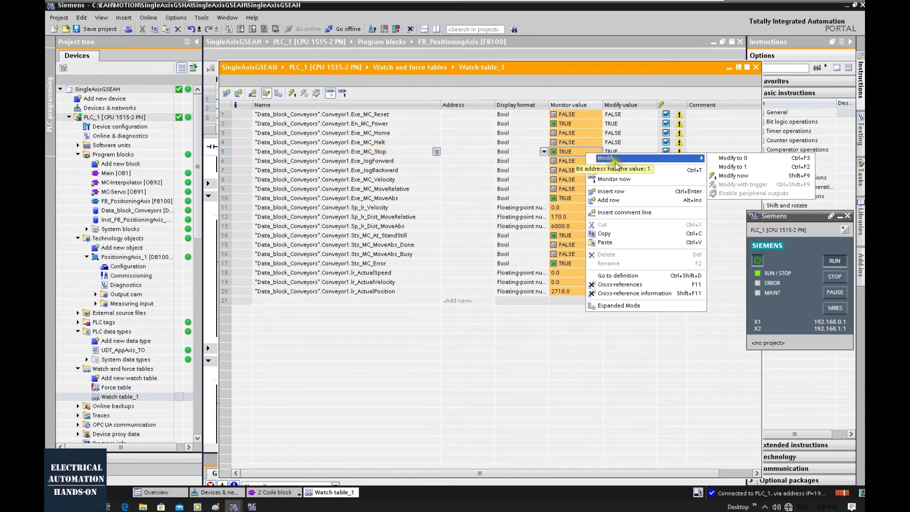
left_click(739, 166)
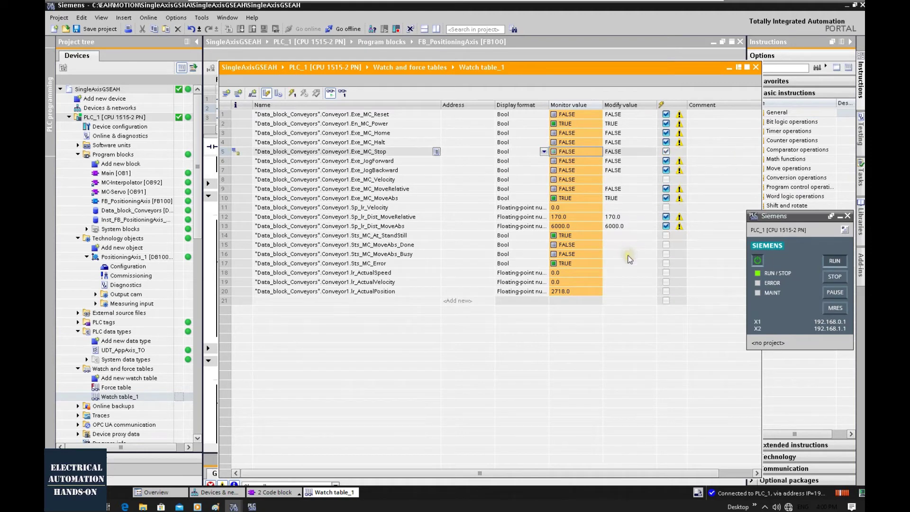
Try to modify the status tag Sts_MC_At_StandStill to 0.
right_click(571, 241)
mouse_move(626, 245)
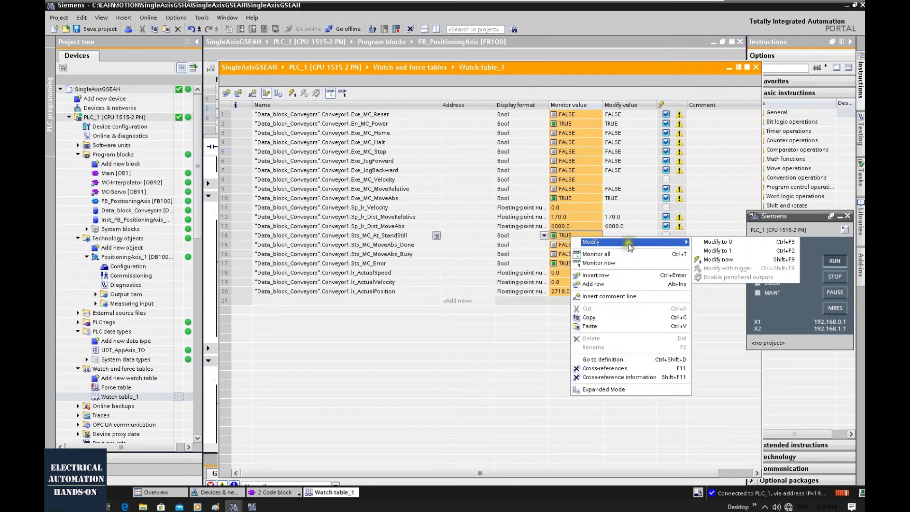
left_click(723, 246)
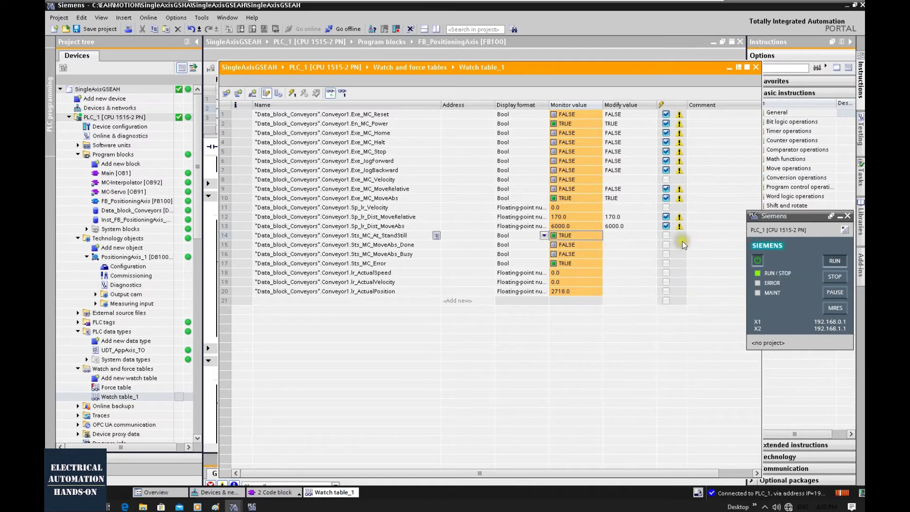
right_click(582, 235)
mouse_move(626, 235)
left_click(733, 243)
left_click(577, 148)
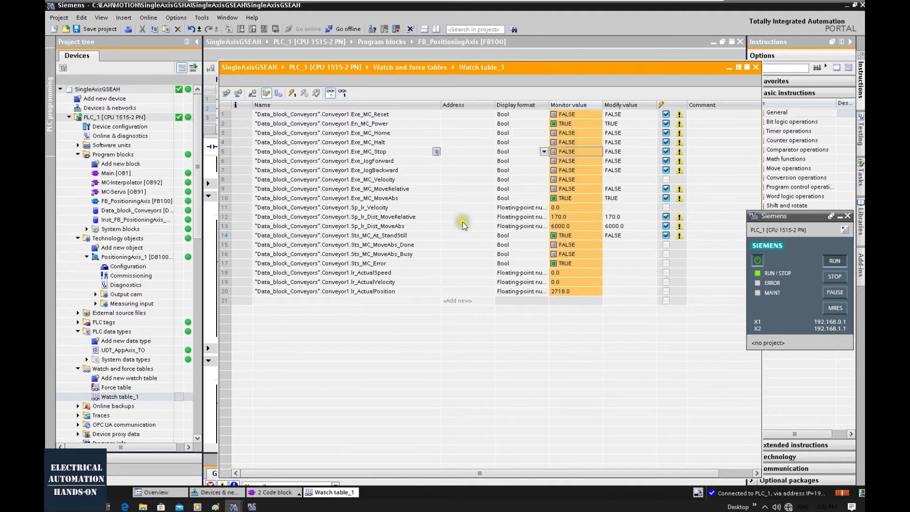
Restart the absolute move by modifying Exe_MC_MoveAbs to 0 and back to 1.
left_click(406, 228)
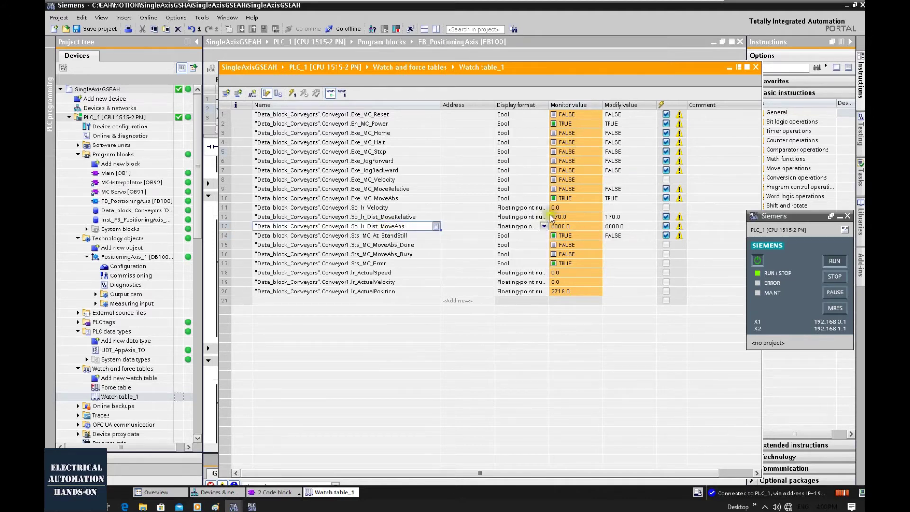
left_click(567, 199)
right_click(568, 199)
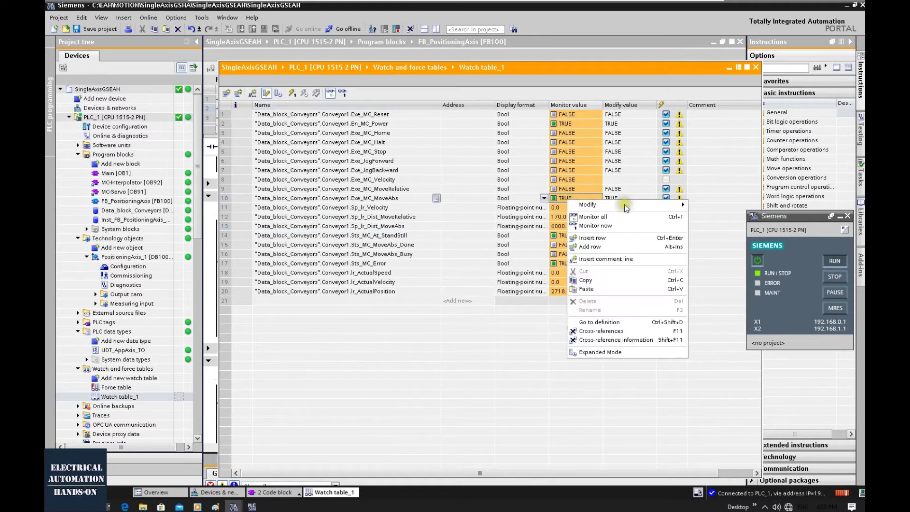
left_click(704, 201)
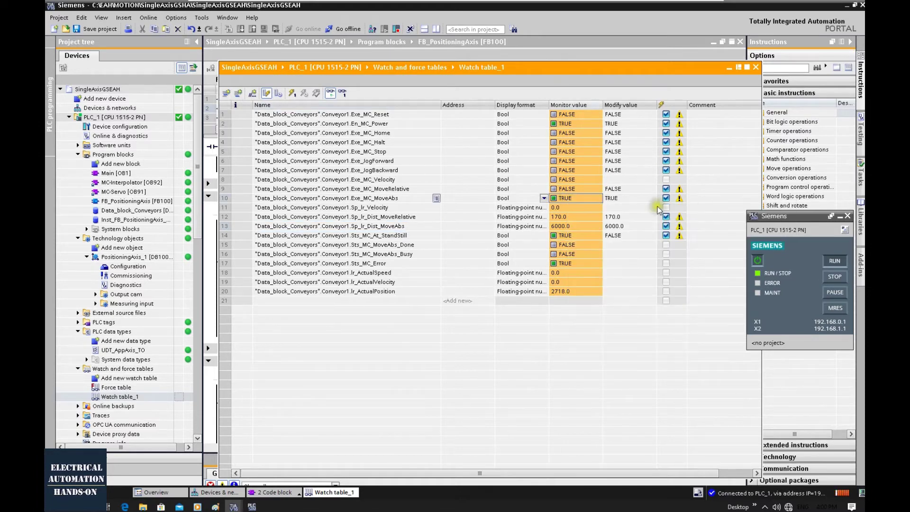
right_click(581, 202)
mouse_move(673, 204)
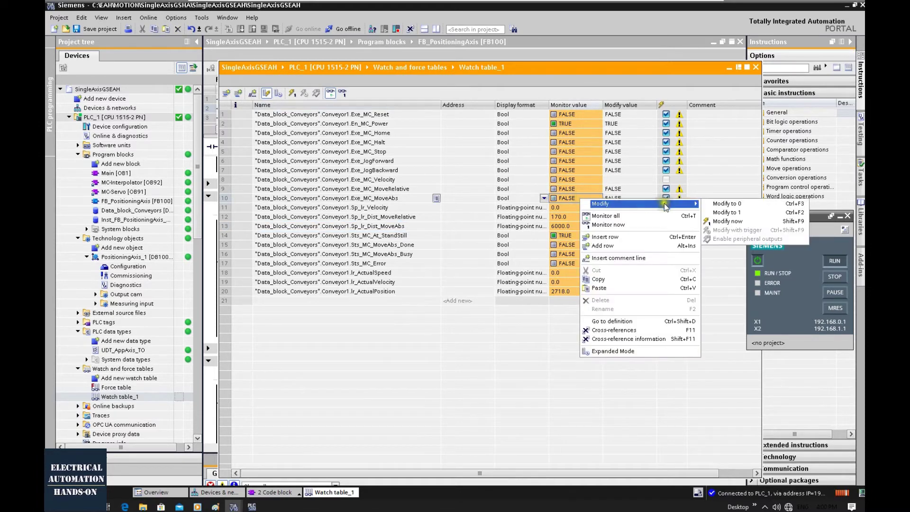
left_click(726, 213)
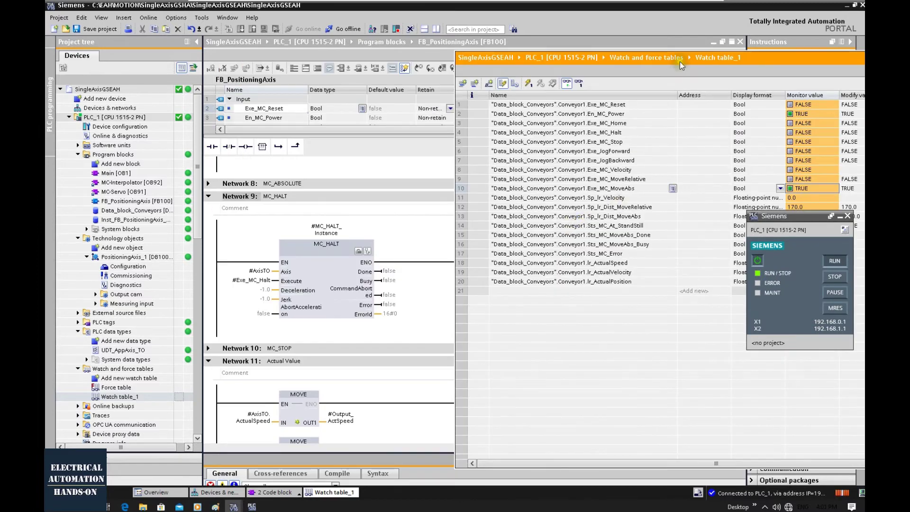
Move the watch table clear of the FB_PositioningAxis code and examine the dynamic inputs of the MC_MOVEABSOLUTE block.
left_click_drag(680, 61, 630, 44)
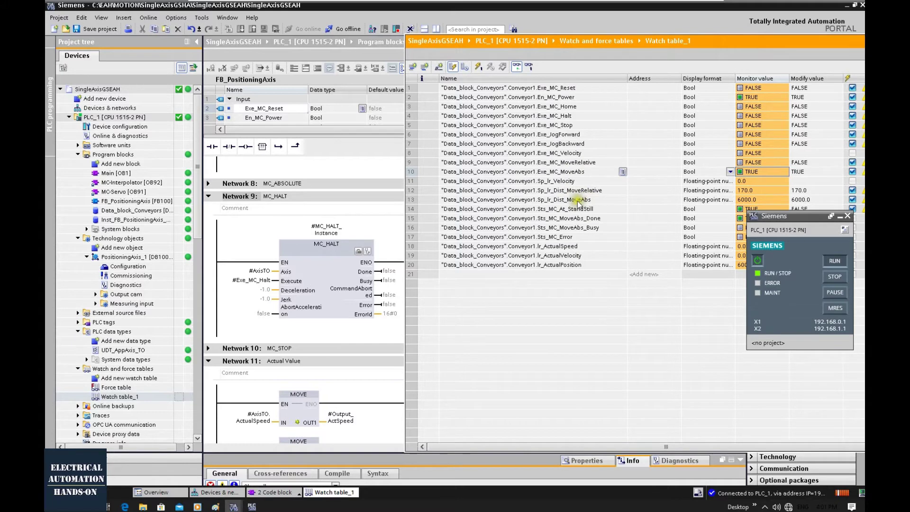
left_click(333, 264)
scroll(331, 268, "down", 5)
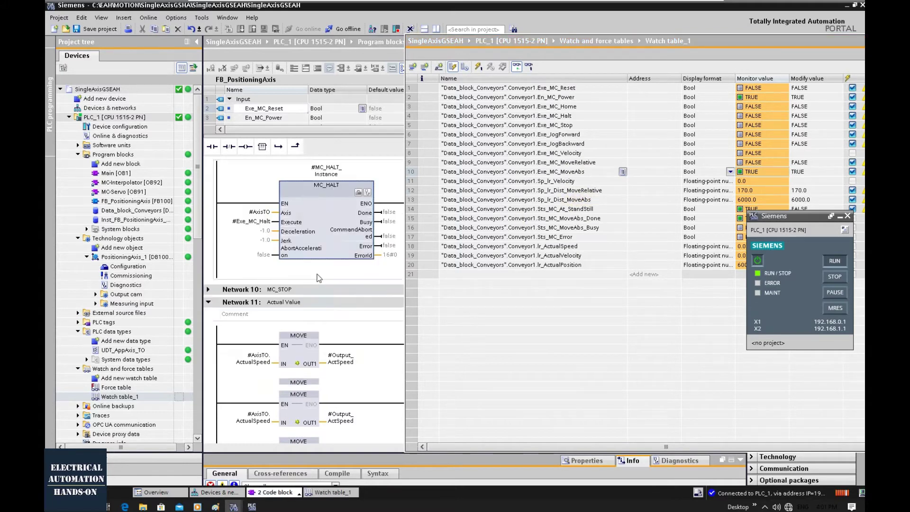
scroll(328, 274, "up", 5)
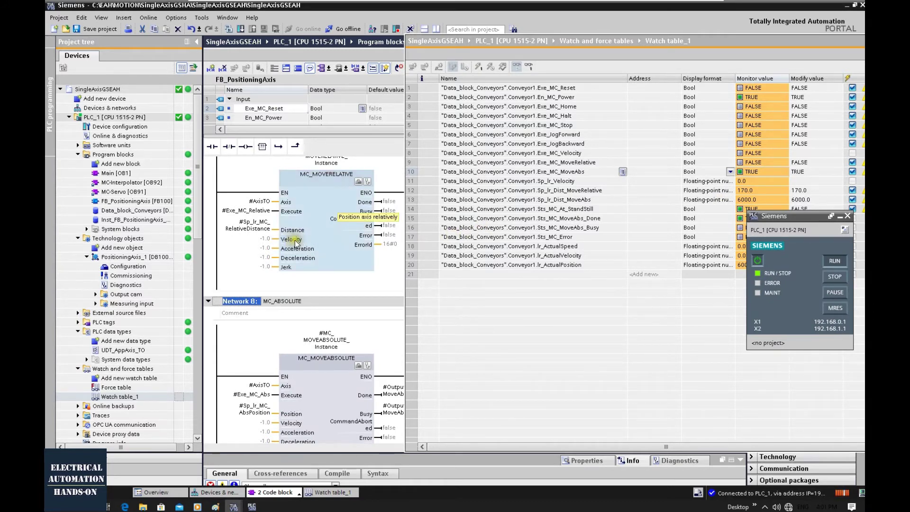
scroll(267, 243, "down", 5)
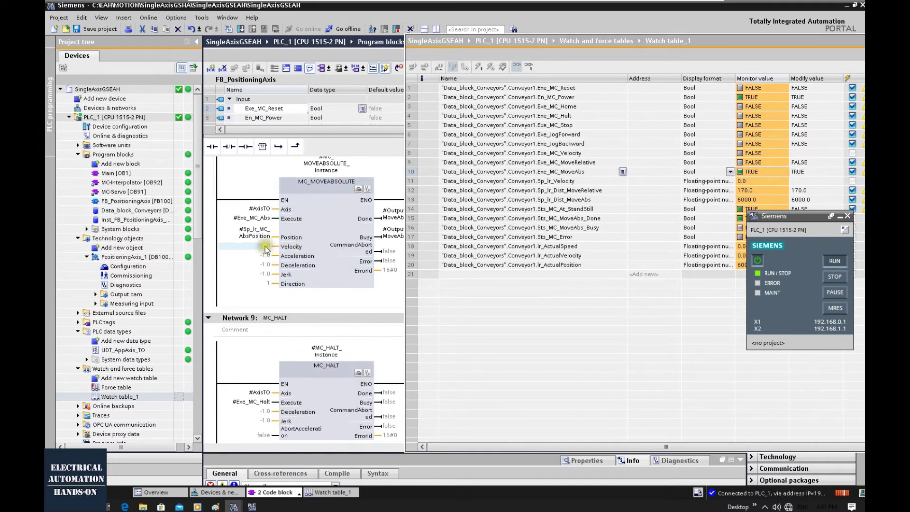
left_click(279, 249)
left_click(334, 237)
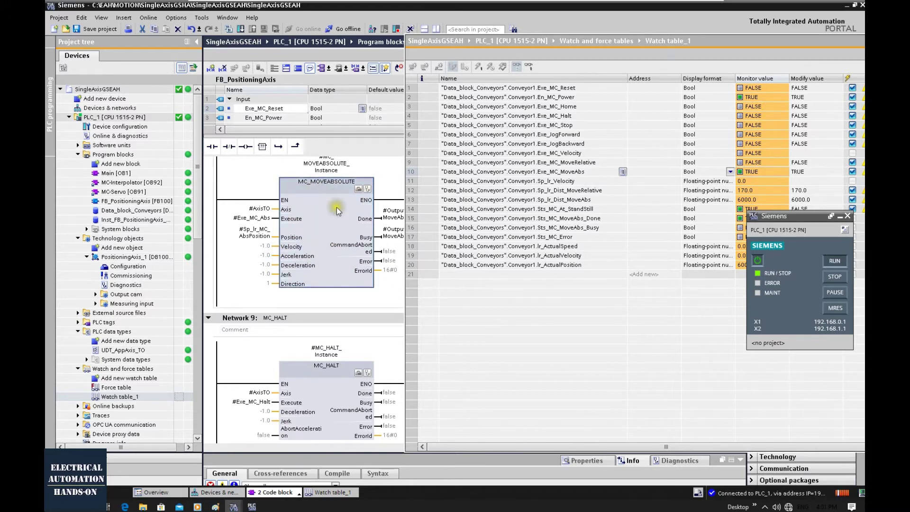
Open the configuration of PositioningAxis_1 and examine its dynamic default values, keeping the watch table out of the way.
double_click(127, 266)
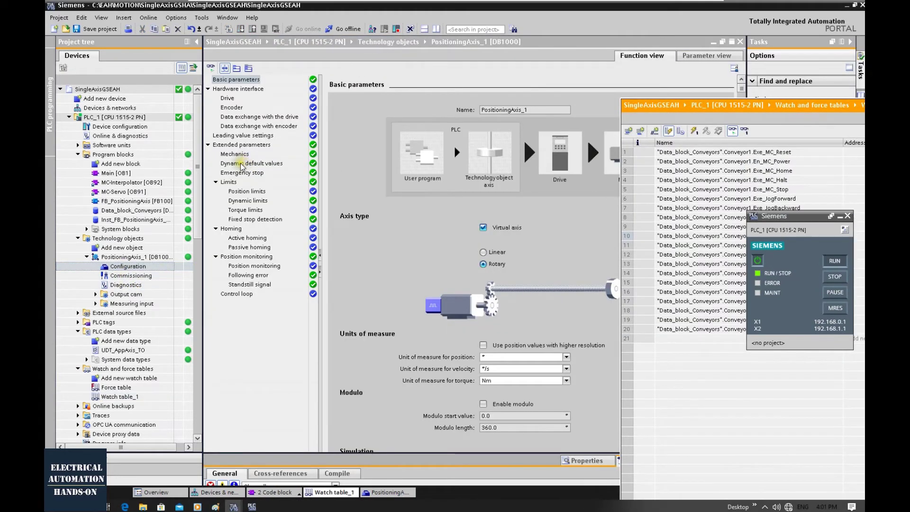
left_click(241, 163)
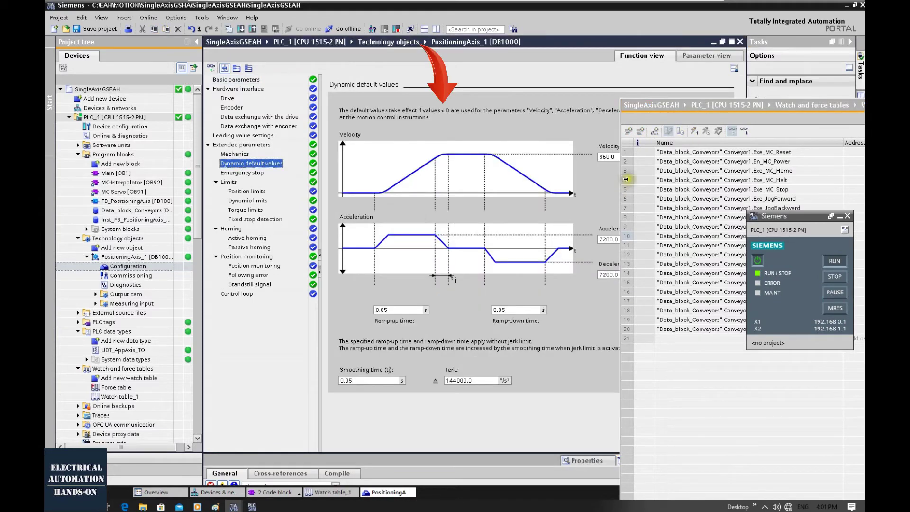
left_click(650, 121)
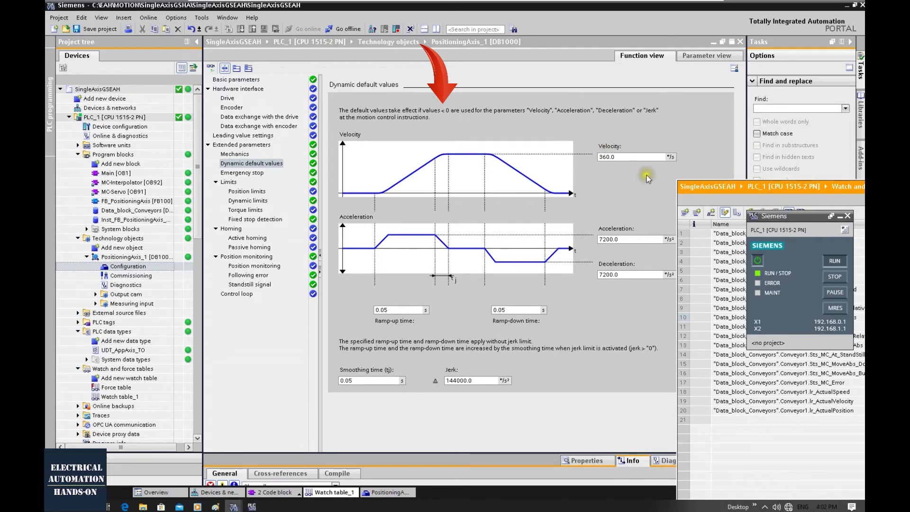
double_click(700, 191)
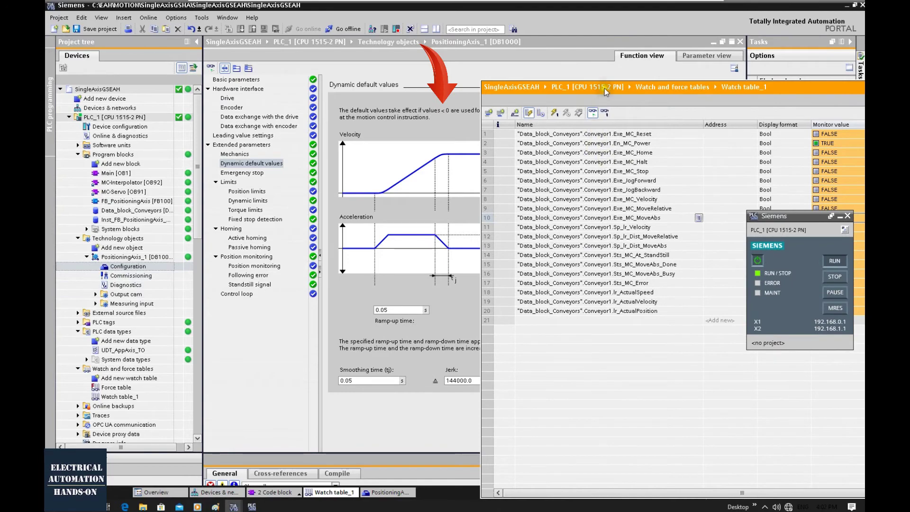
double_click(606, 92)
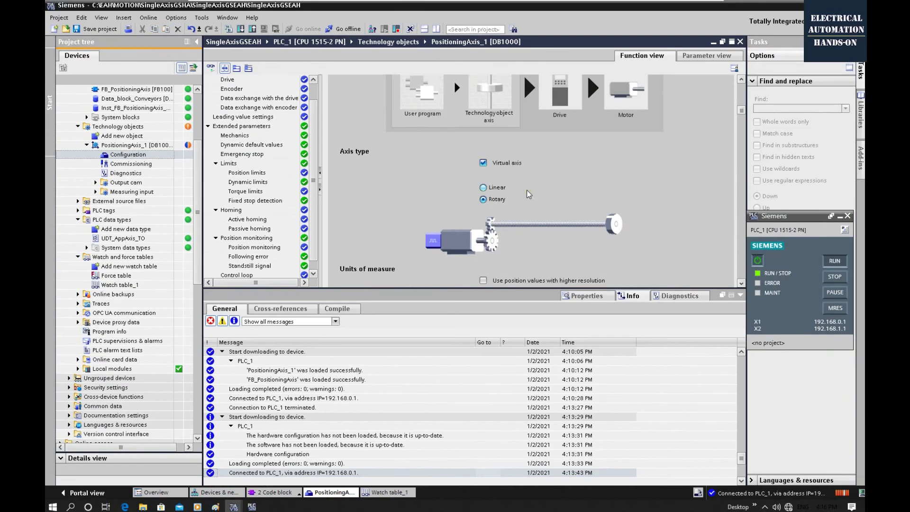
Change the axis type of PositioningAxis_1 from rotary to linear, accept the configuration reset, and check the units of measure.
scroll(528, 190, "down", 3)
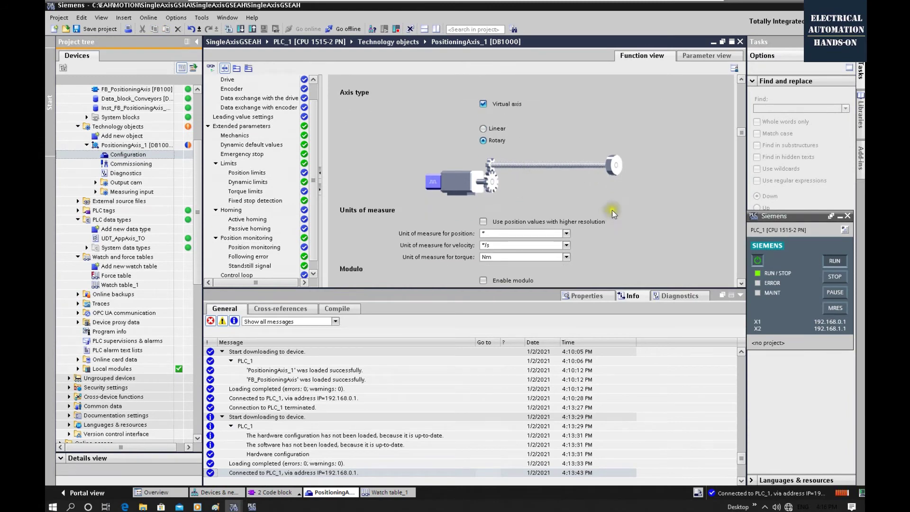
left_click(483, 129)
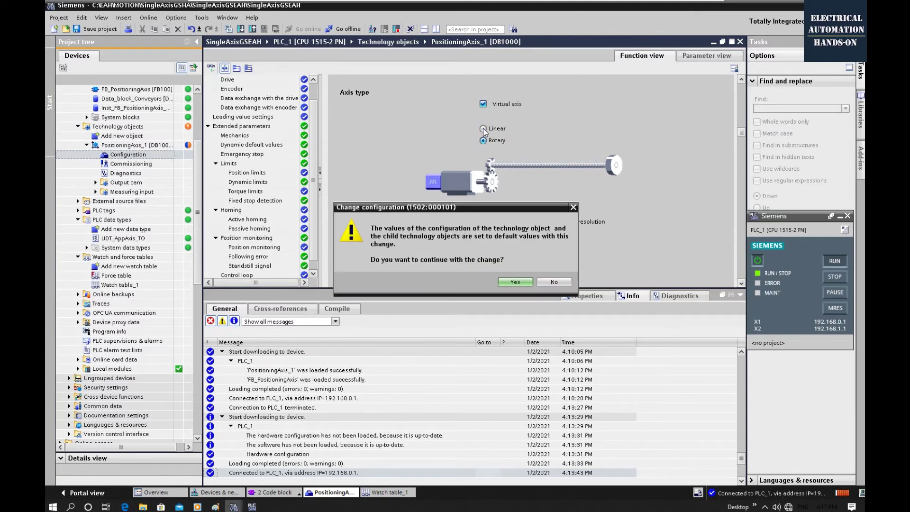
left_click(524, 285)
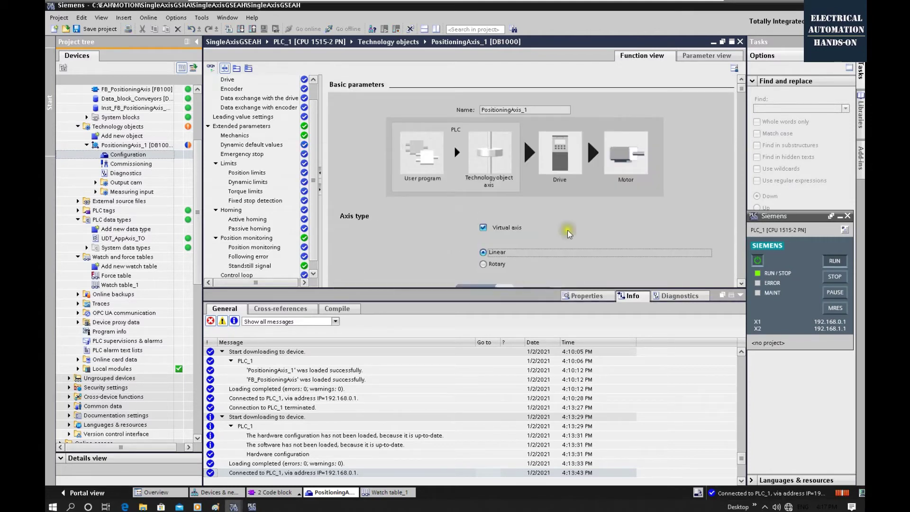
scroll(719, 171, "down", 3)
scroll(718, 170, "down", 5)
scroll(552, 171, "down", 2)
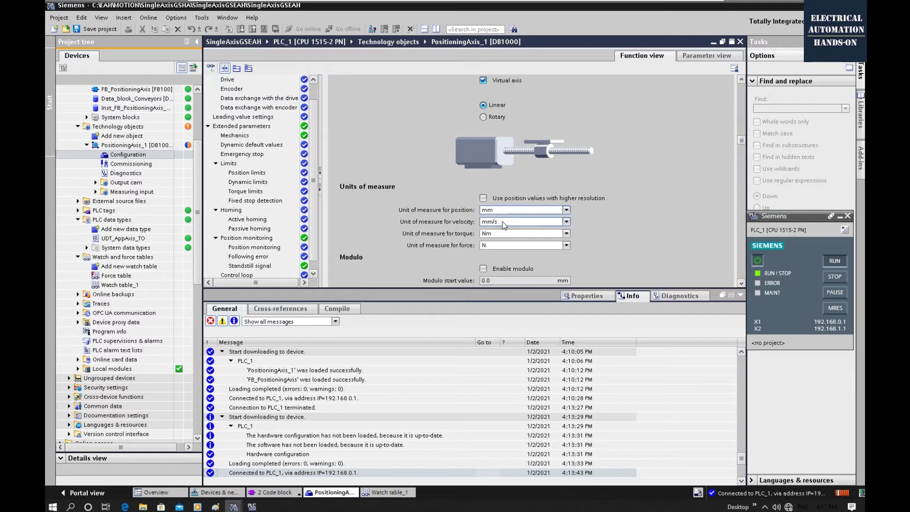
Set the load gear's number of motor revolutions to 10 in the mechanics settings of PositioningAxis_1.
left_click(234, 136)
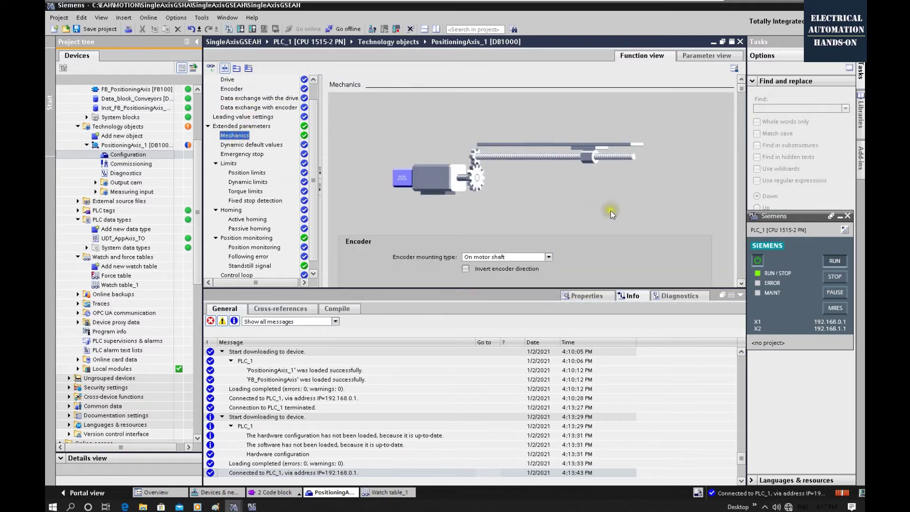
scroll(610, 211, "down", 4)
scroll(615, 213, "down", 1)
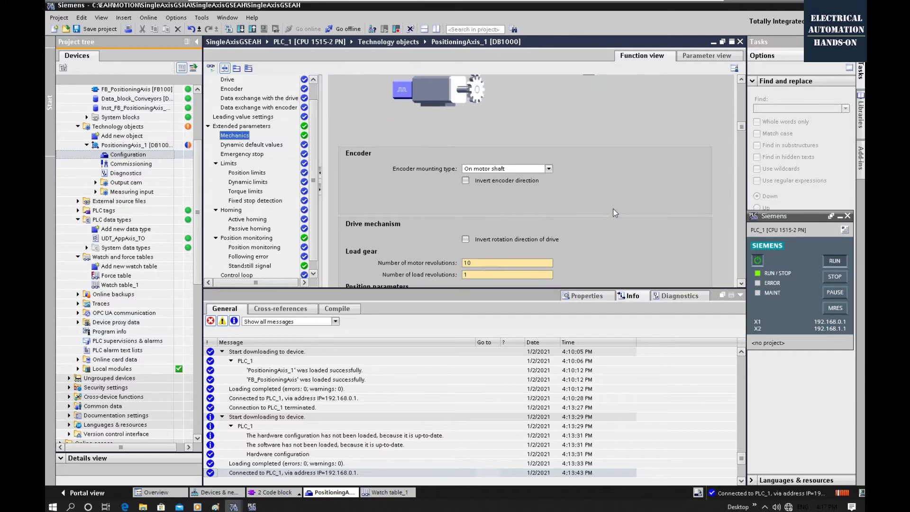
left_click(467, 228)
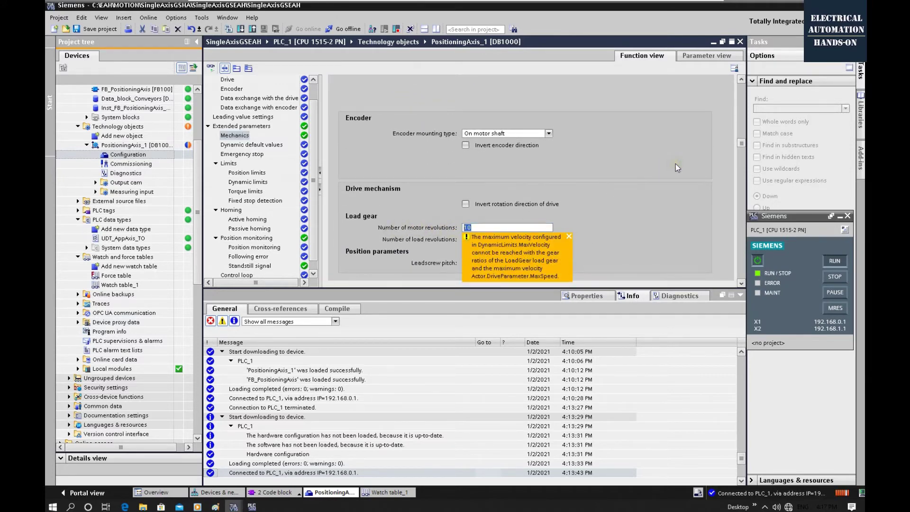
type("10")
key("Return")
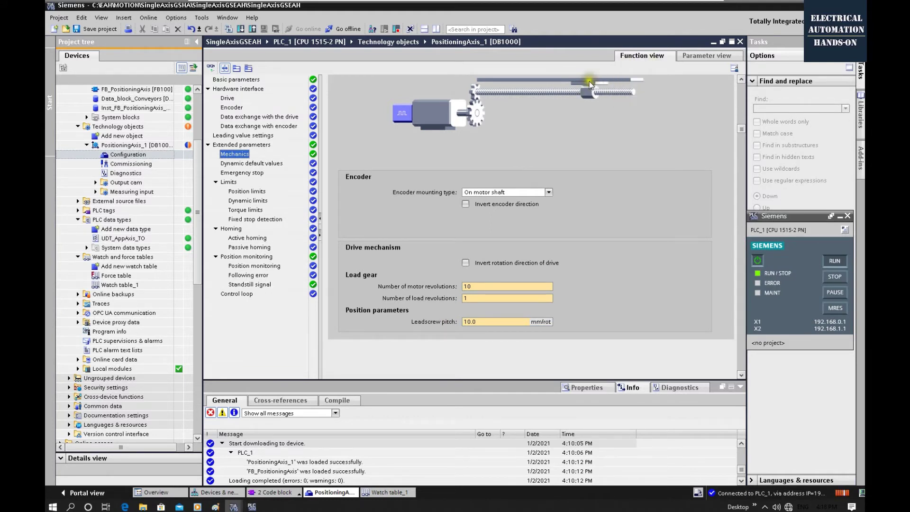
left_click(579, 348)
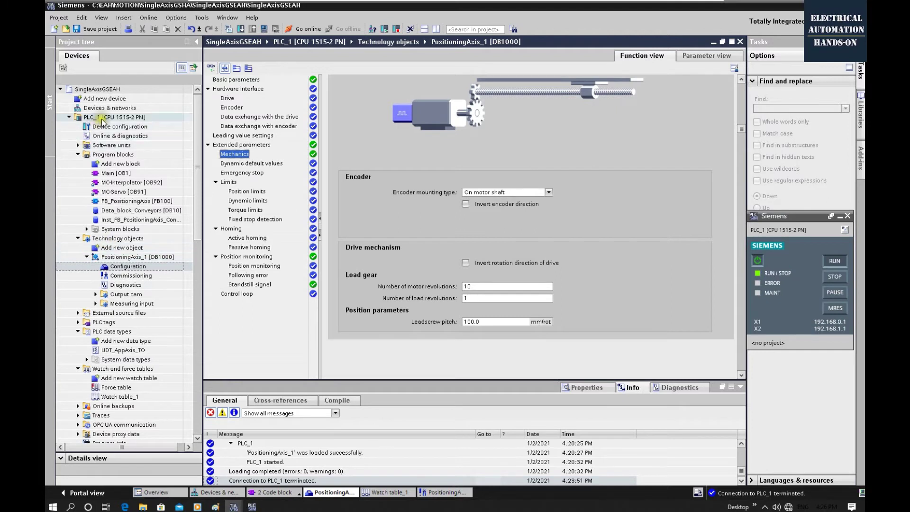
Try to compile and download PLC_1 to the running simulated CPU, closing the load results without finishing.
left_click(118, 117)
key("F2")
left_click(242, 29)
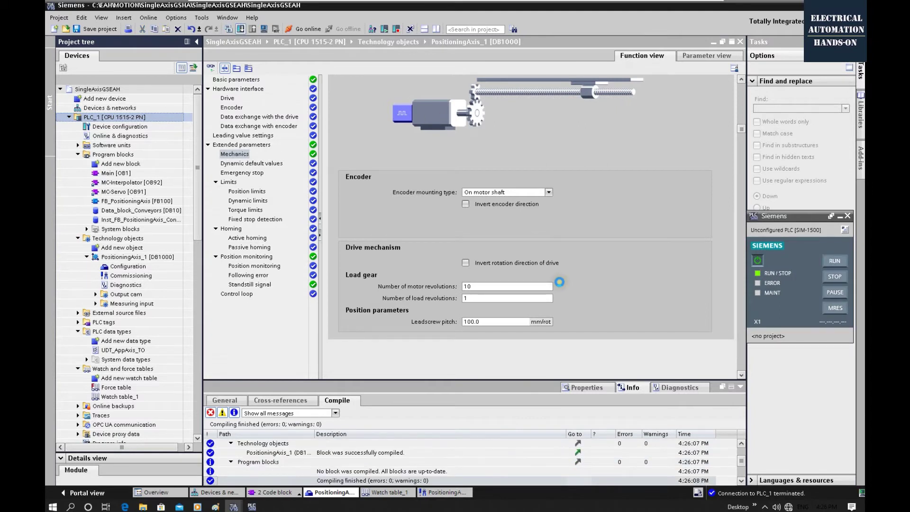
key("ctrl+l")
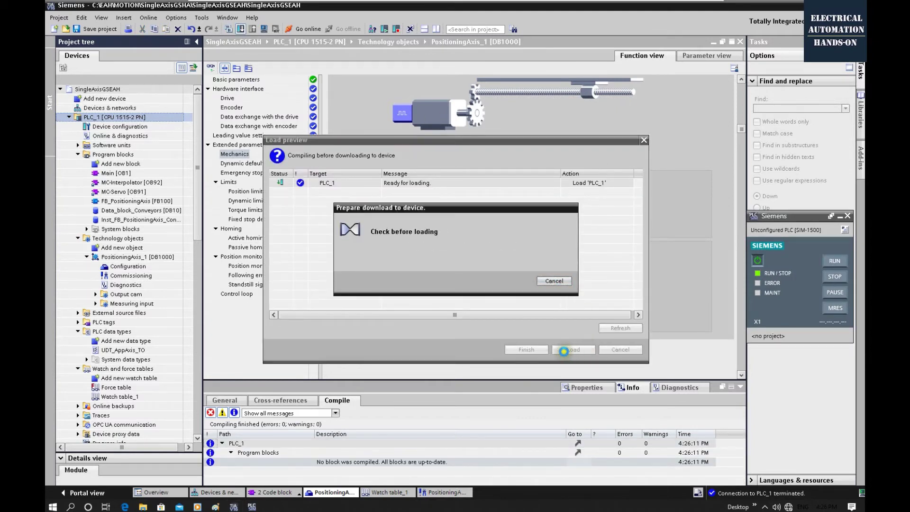
left_click(563, 351)
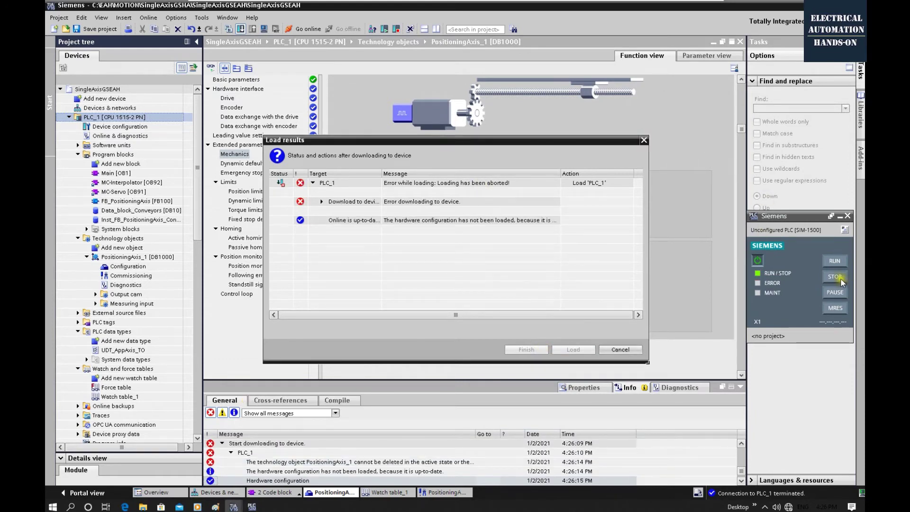
left_click(623, 350)
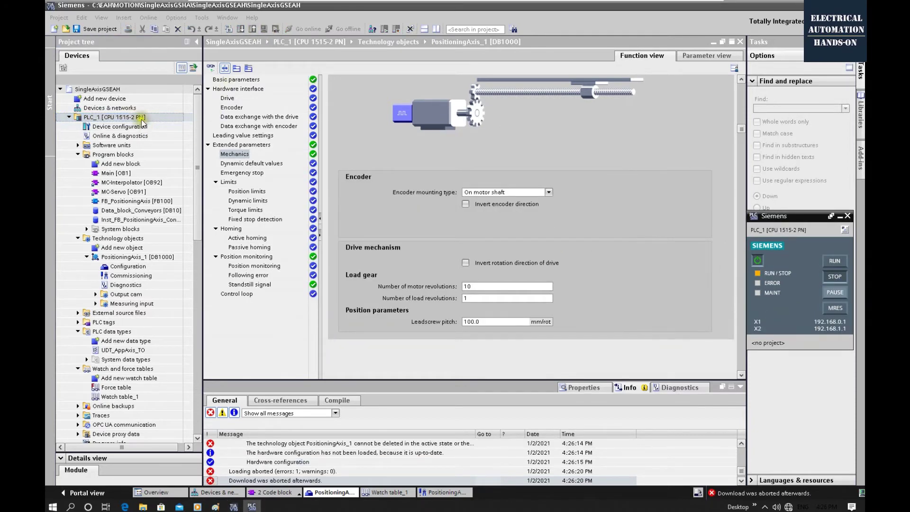
Download PLC_1 to the stopped simulated CPU and start the module after loading.
left_click(91, 117)
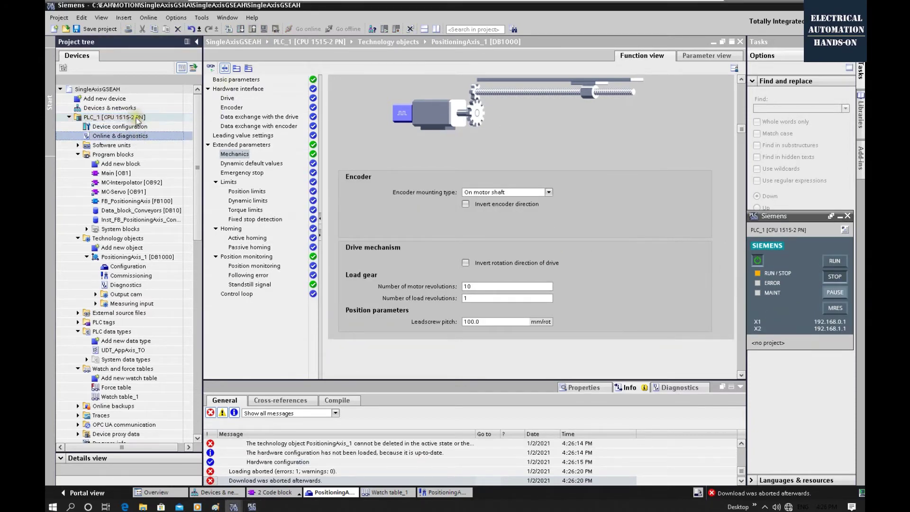
left_click(240, 29)
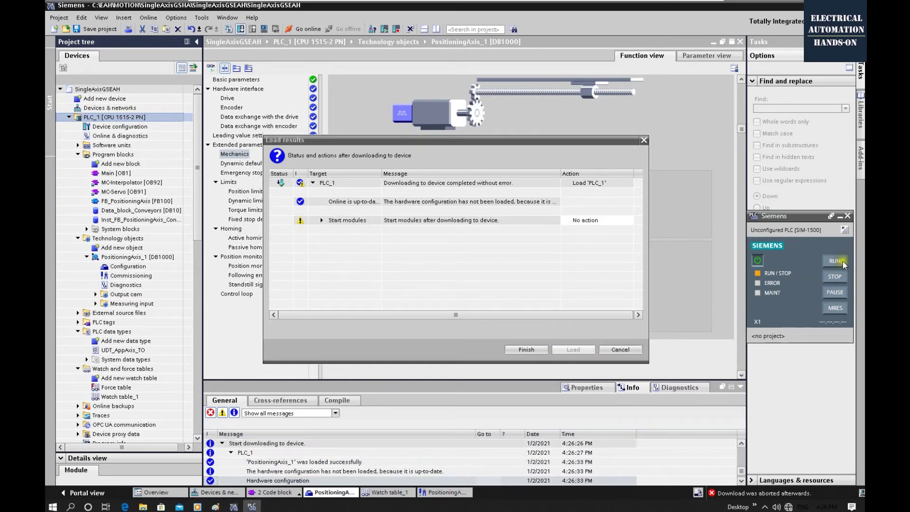
left_click(588, 219)
left_click(591, 222)
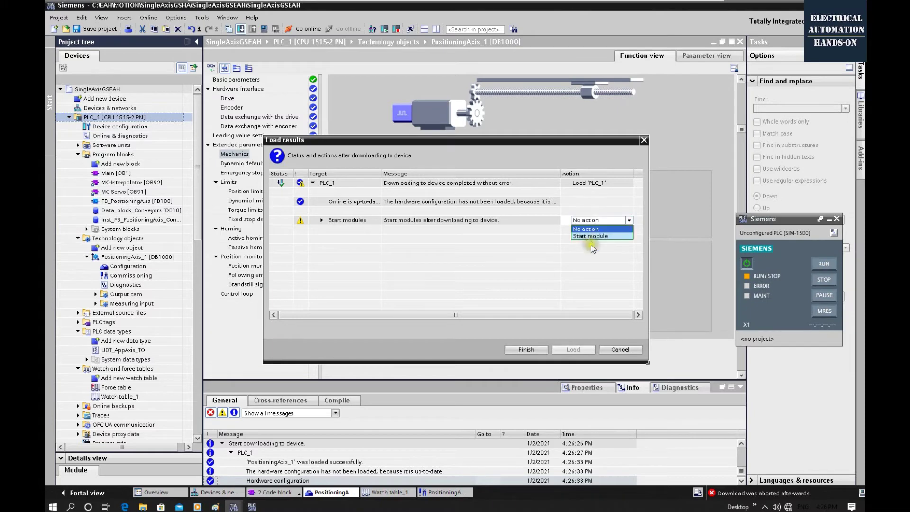
left_click(590, 232)
left_click(526, 349)
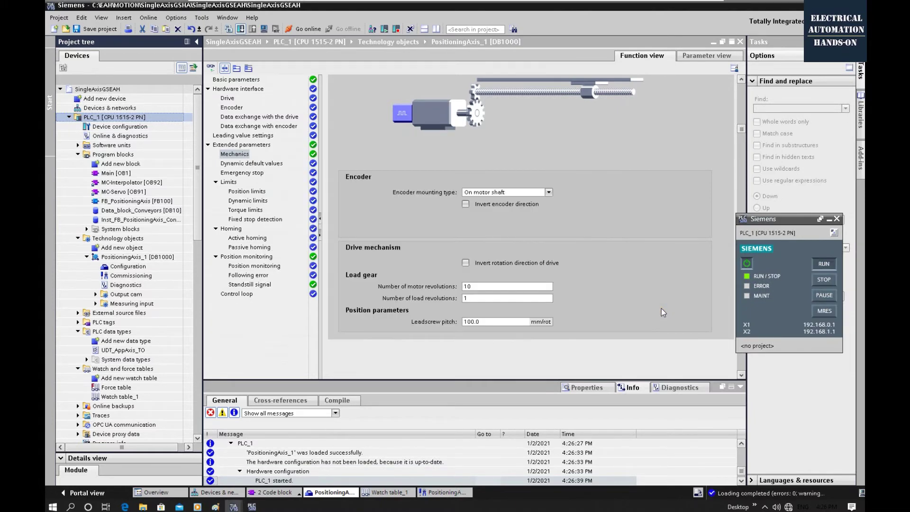
left_click(253, 505)
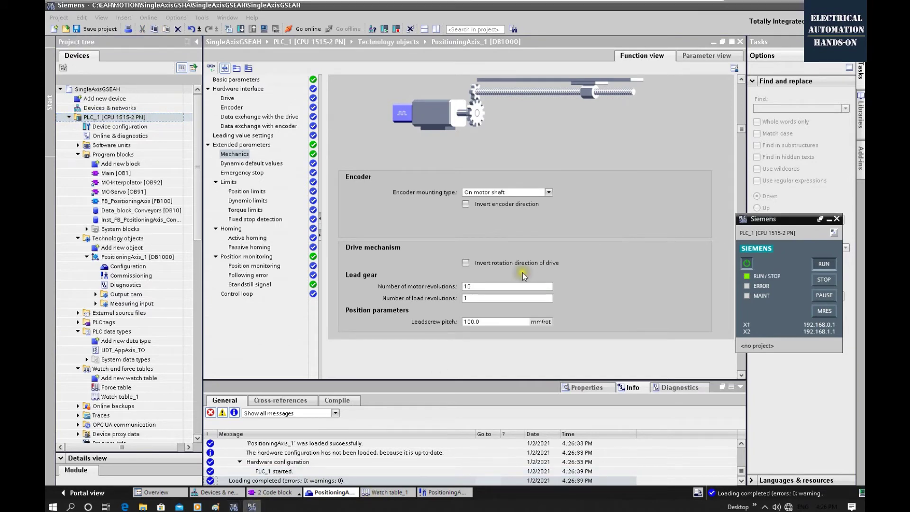
Monitor Watch_table_1 online and write its modify values, enabling En_MC_Power and setting Sp_lr_Dist_MoveRelative to 20000.0.
left_click(388, 493)
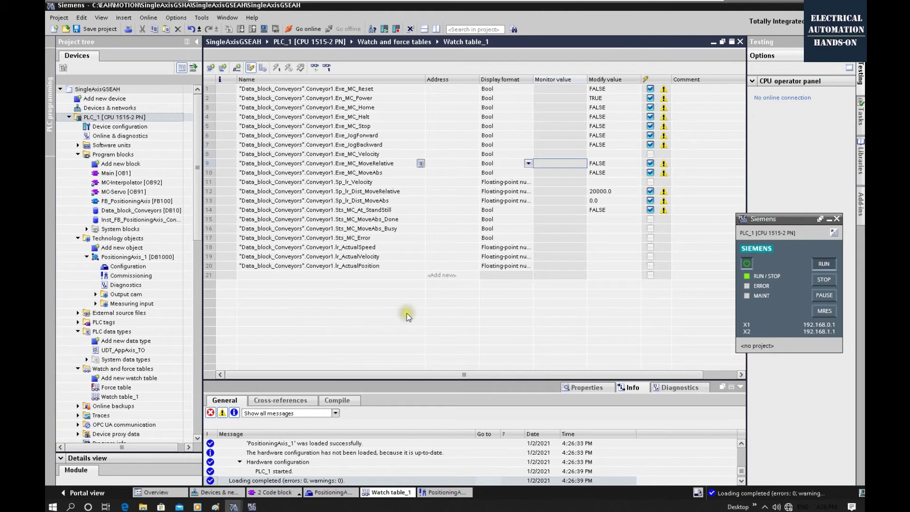
left_click(315, 67)
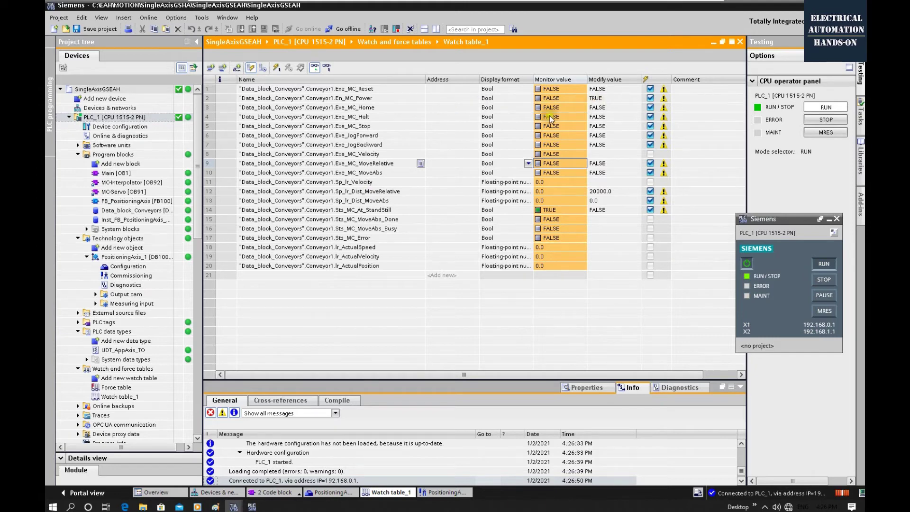
left_click(278, 68)
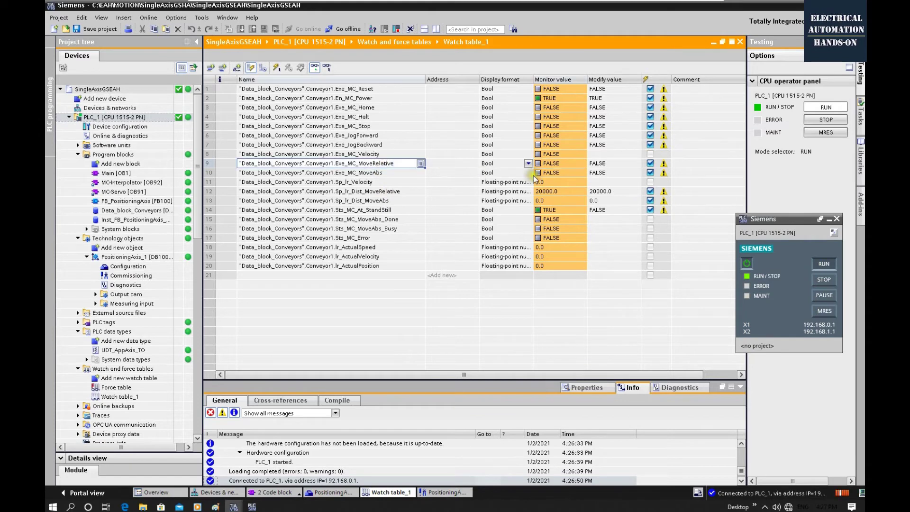
Trigger Exe_MC_MoveRelative for Conveyor1 in the watch table to start the relative move.
left_click(564, 163)
mouse_move(588, 169)
left_click(707, 178)
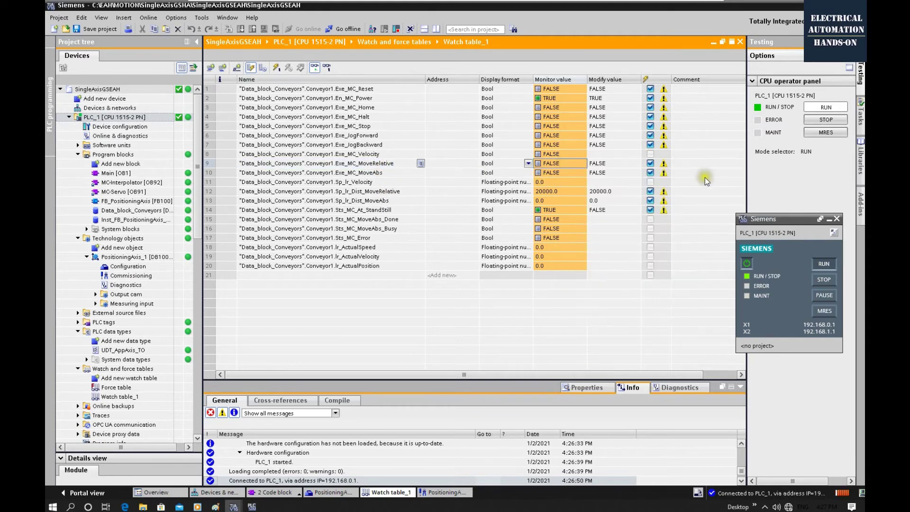
right_click(567, 160)
left_click(710, 165)
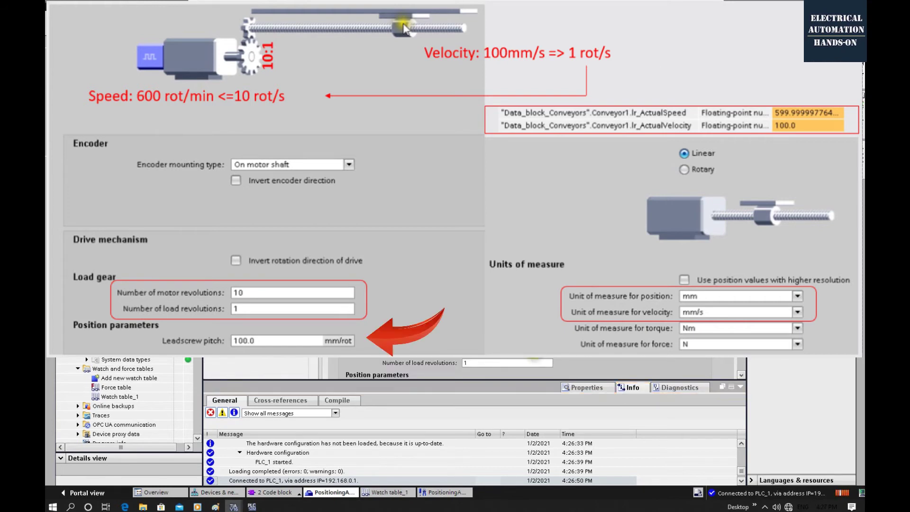
Compare the actual speed and velocity in the watch table with the axis type, units of measure and load gear settings of PositioningAxis_1.
scroll(521, 285, "down", 3)
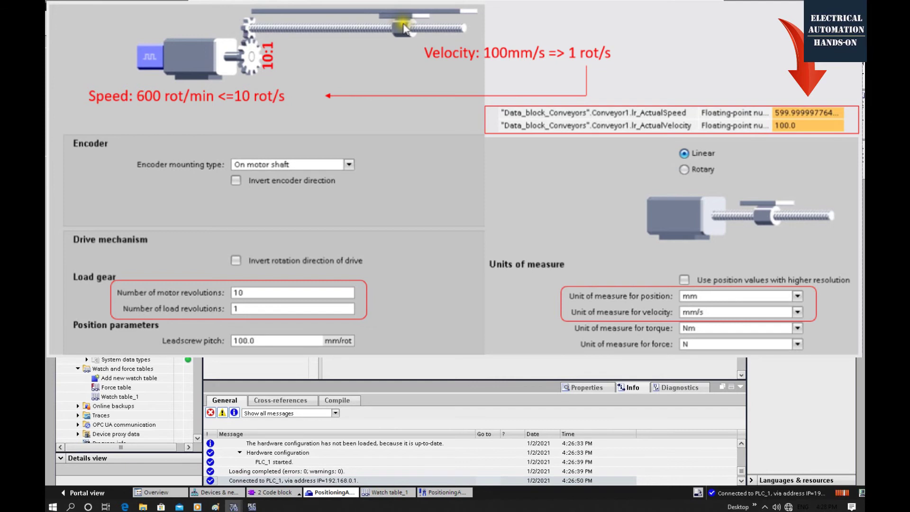
scroll(531, 368, "up", 2)
scroll(531, 369, "down", 3)
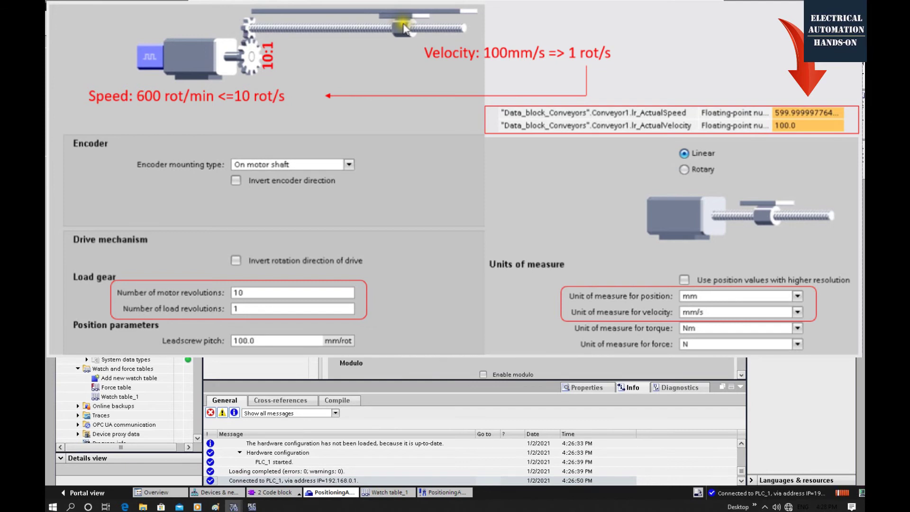
scroll(531, 368, "down", 1)
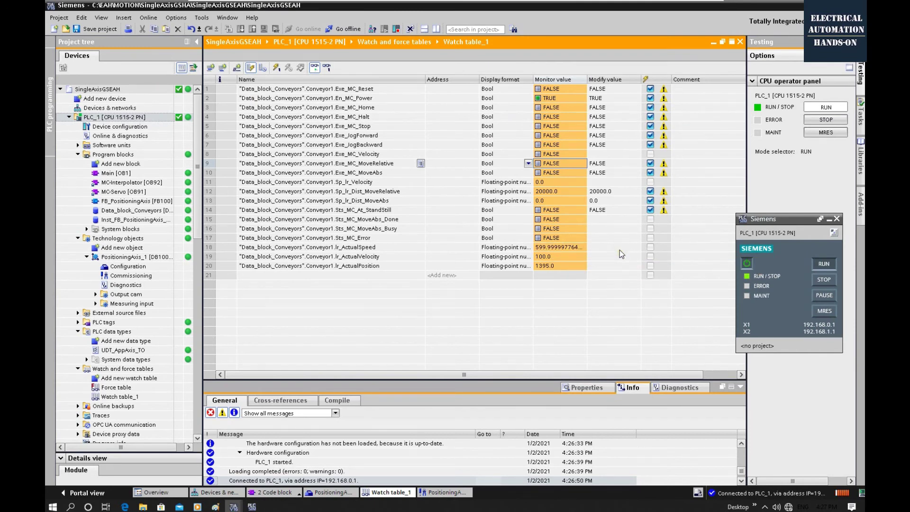
left_click(590, 251)
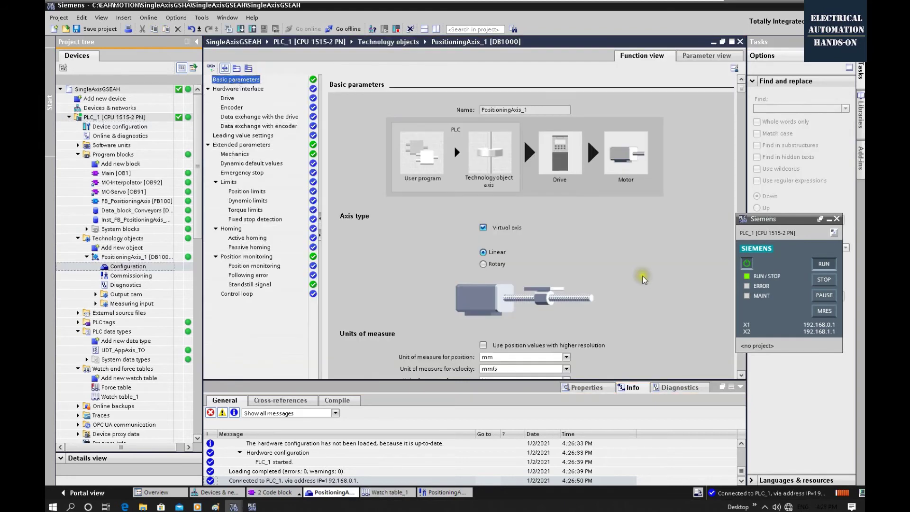
scroll(523, 139, "down", 2)
left_click(505, 216)
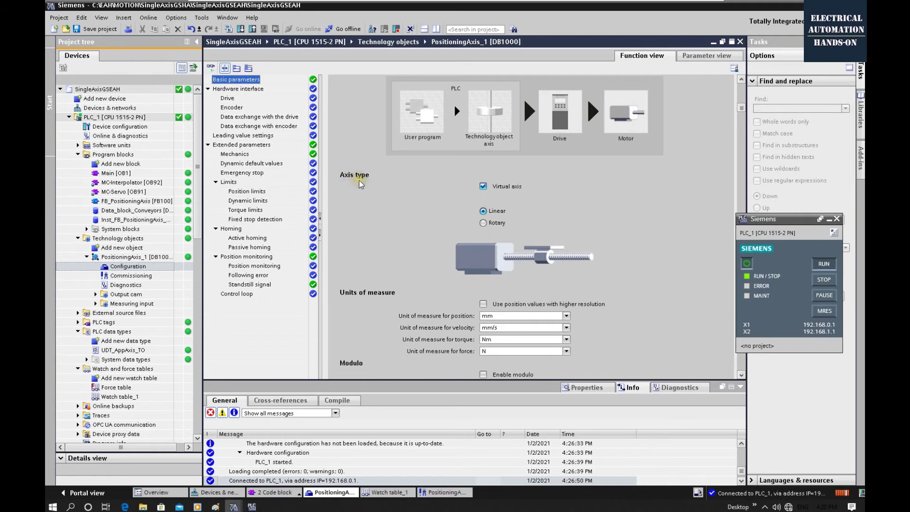
scroll(359, 185, "down", 1)
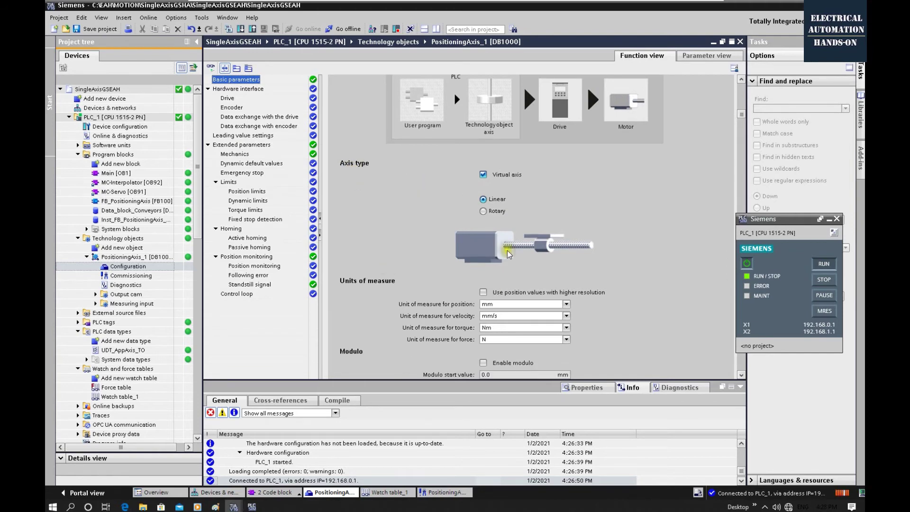
left_click(488, 305)
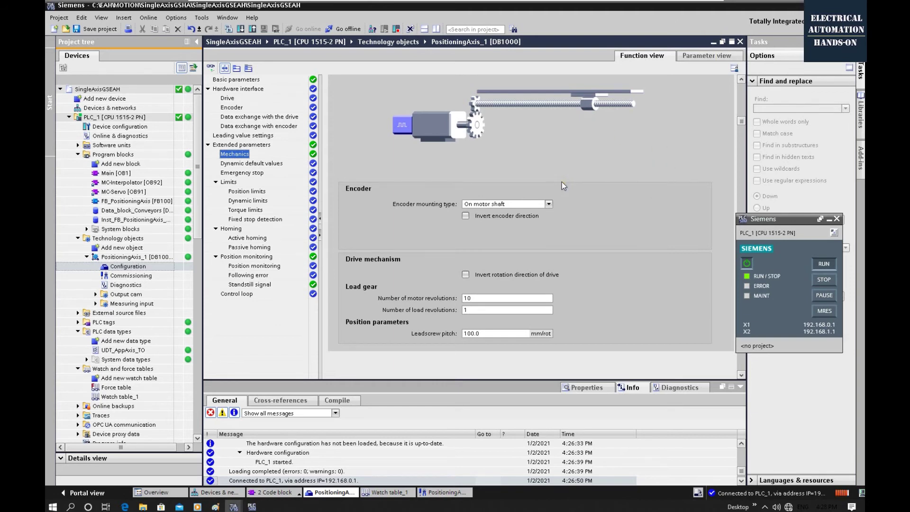
left_click(487, 299)
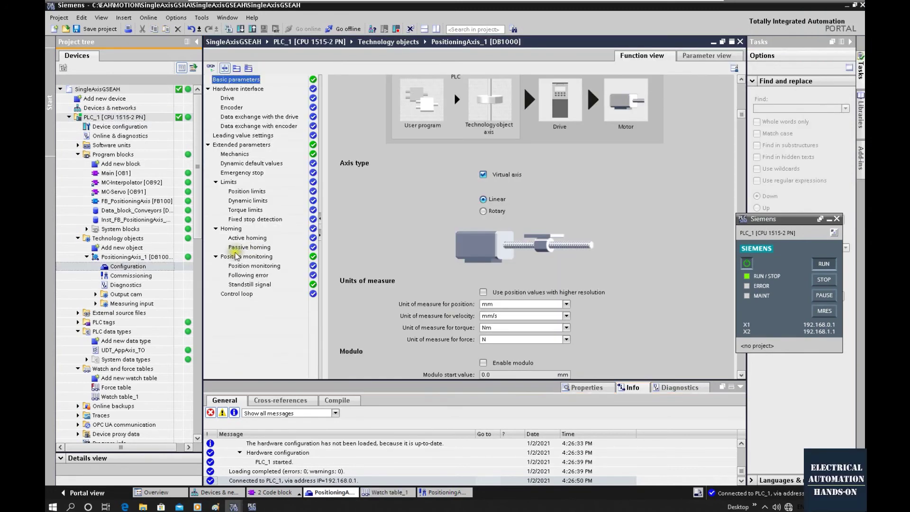
Open the Tuning view in the commissioning of PositioningAxis_1 and try to activate master control.
double_click(124, 276)
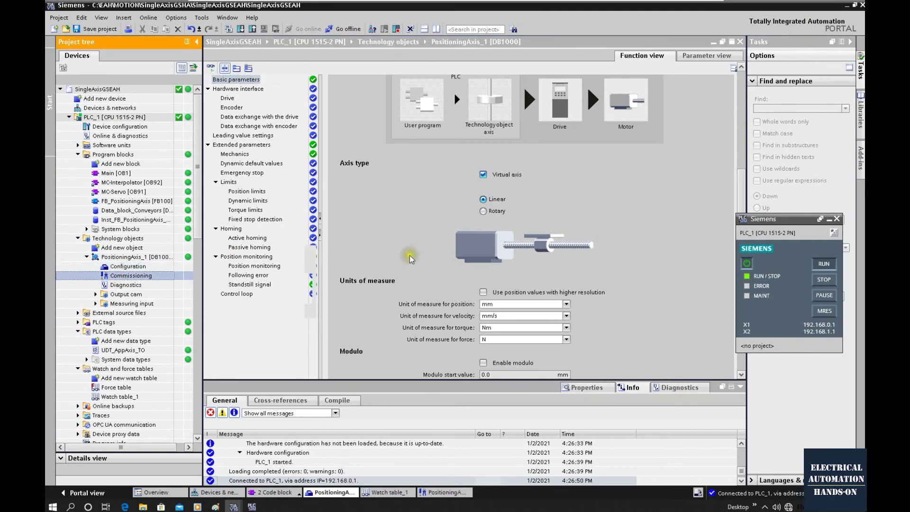
left_click(221, 76)
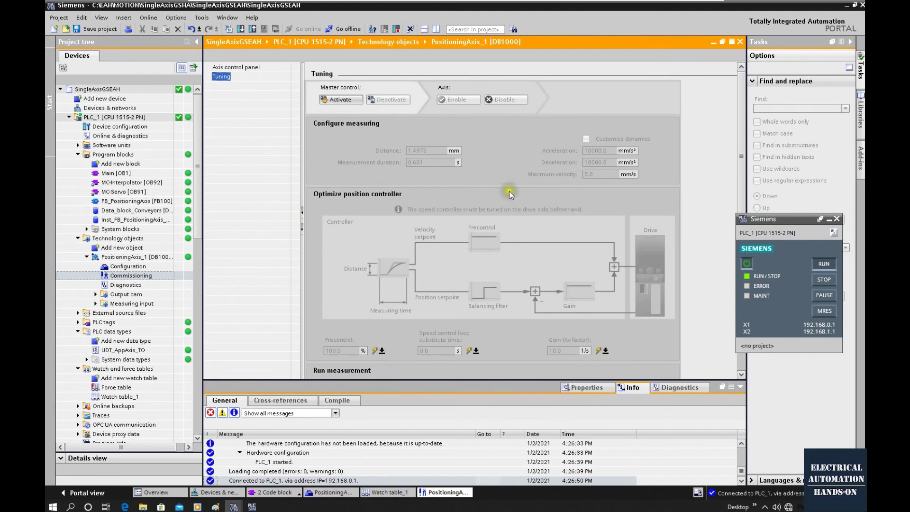
left_click(338, 98)
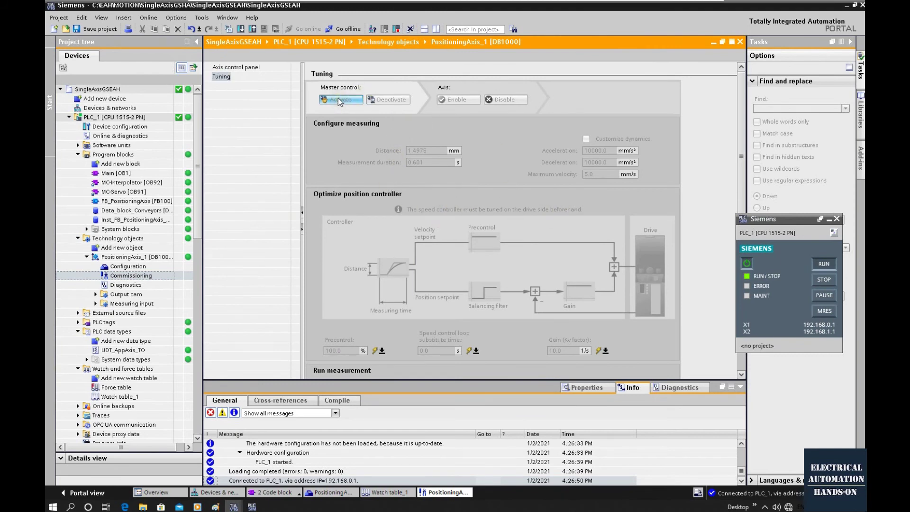
left_click(516, 404)
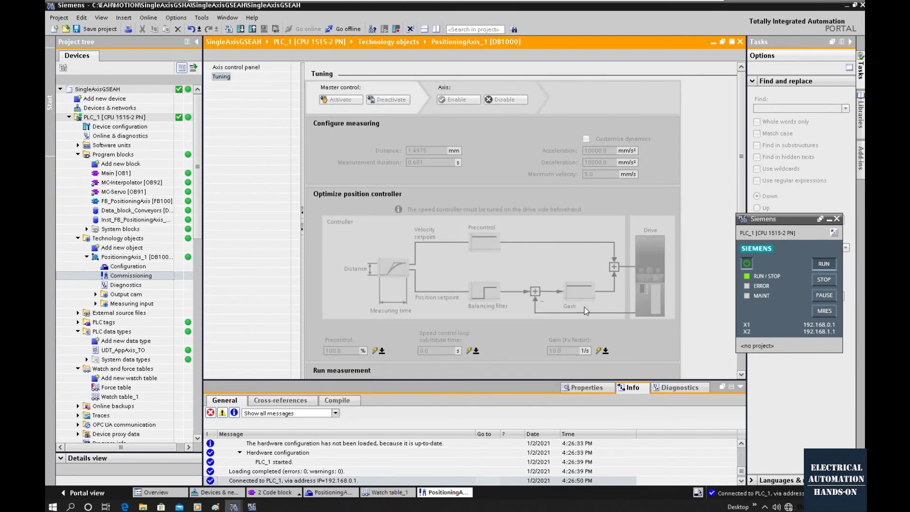
Examine the measuring configuration, position controller optimization, measurement run and trace sections of the Tuning view.
scroll(587, 311, "down", 3)
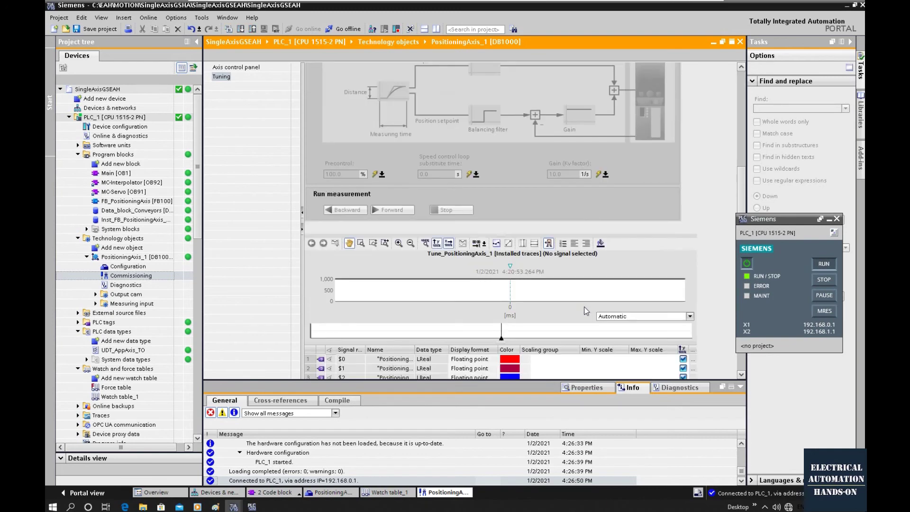
left_click(556, 298)
scroll(738, 116, "up", 3)
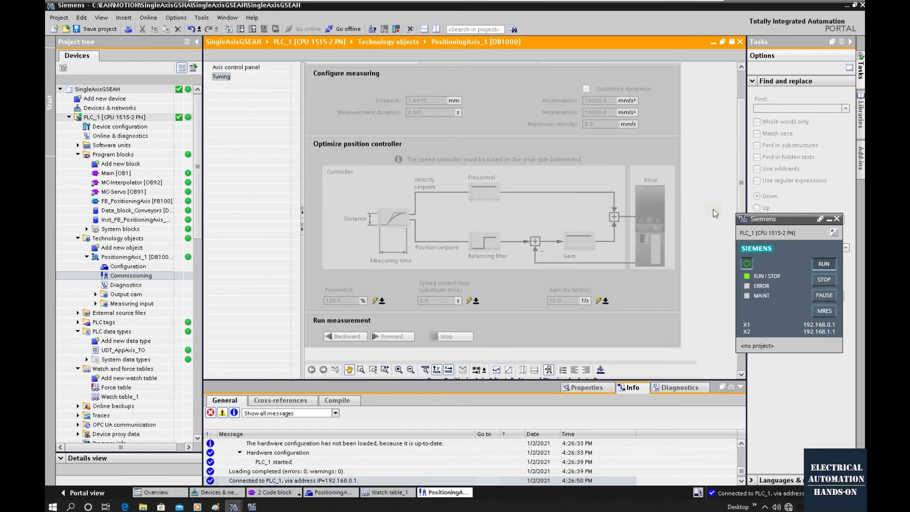
scroll(715, 213, "up", 2)
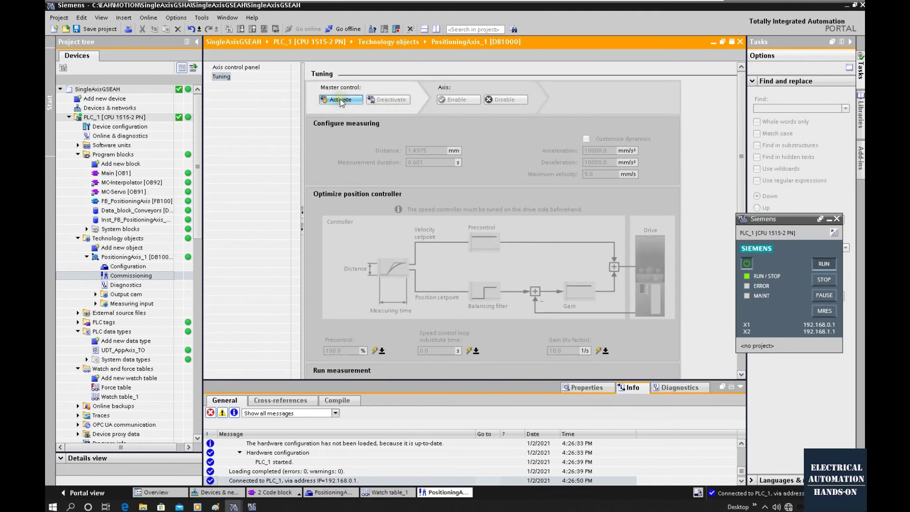
scroll(434, 153, "down", 2)
scroll(446, 195, "up", 2)
scroll(446, 194, "down", 2)
scroll(353, 295, "up", 2)
scroll(365, 300, "down", 2)
scroll(343, 315, "up", 2)
scroll(533, 226, "down", 5)
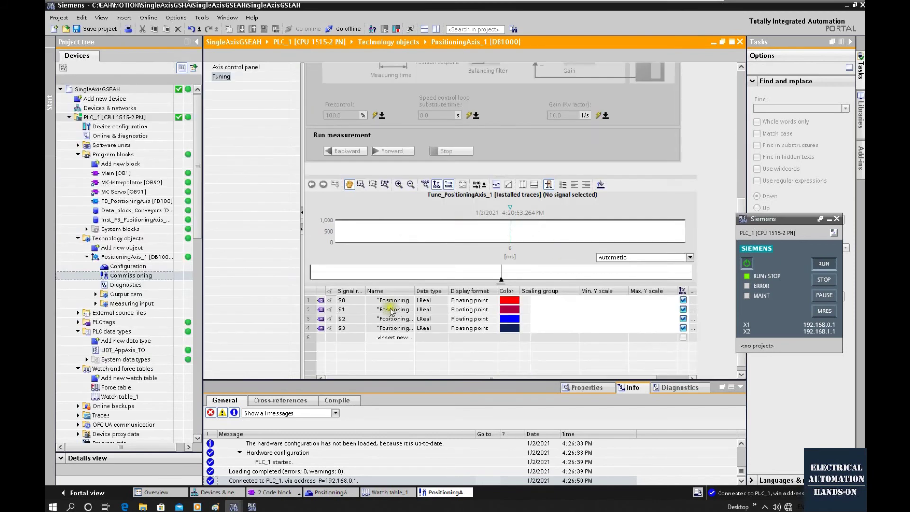
Widen the signal name column of the tuning trace and examine the position and velocity signals of PositioningAxis_1.
left_click_drag(423, 291, 473, 287)
left_click(433, 296)
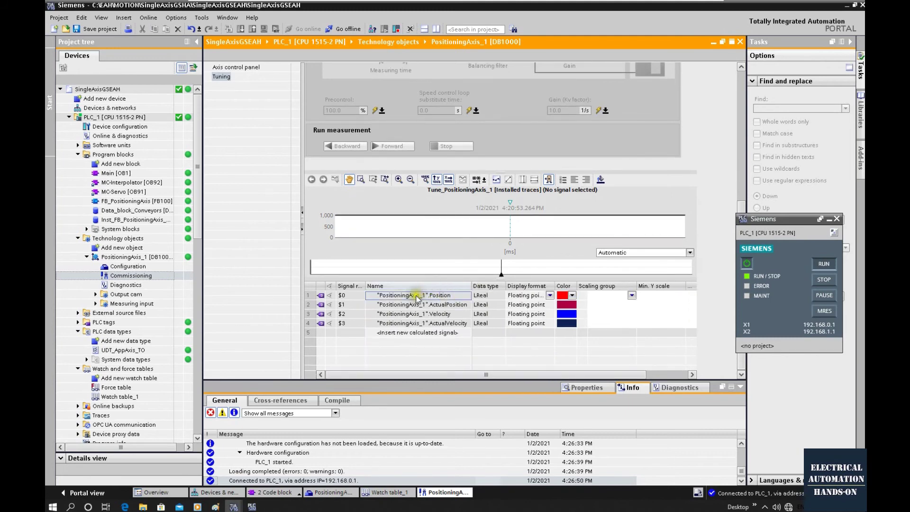
left_click(444, 307)
left_click(449, 316)
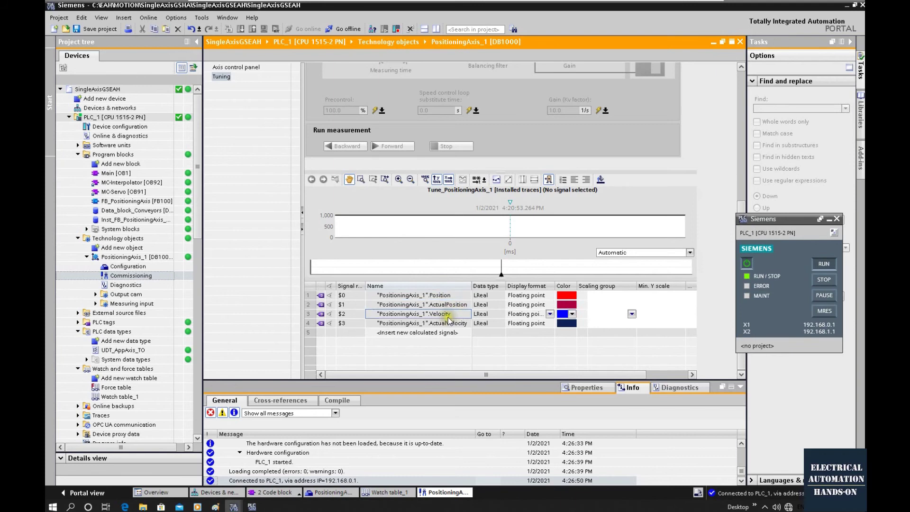
left_click(458, 323)
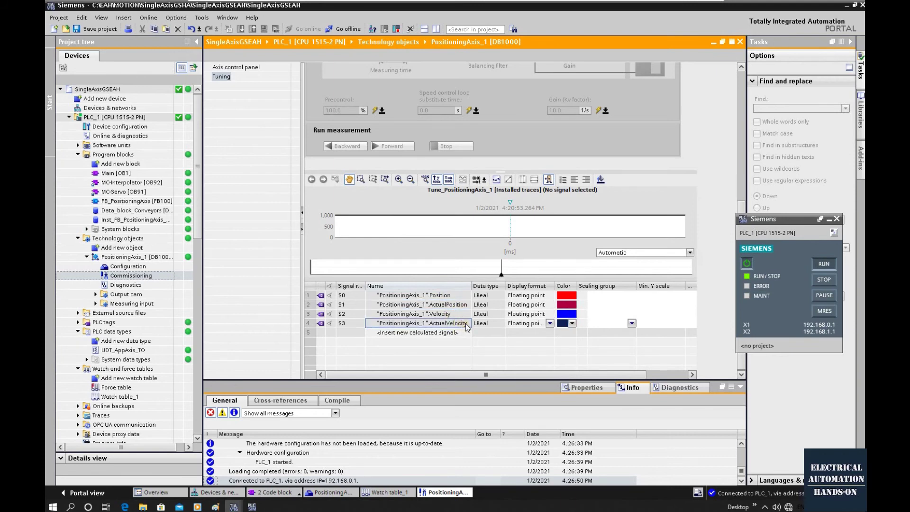
left_click_drag(472, 295, 502, 294)
left_click(451, 314)
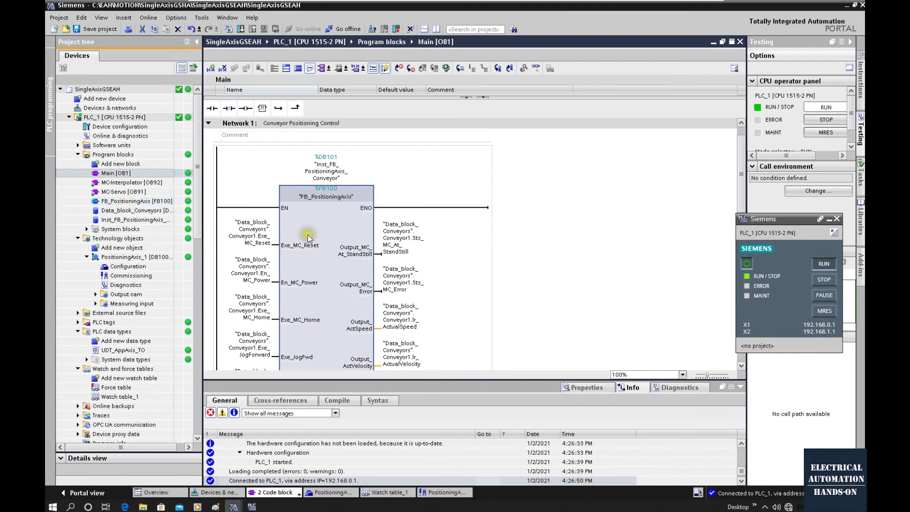
Examine the inputs and outputs of the FB_PositioningAxis call in Main and compare them with the Conveyor1 tags in Watch_table_1.
scroll(307, 234, "down", 3)
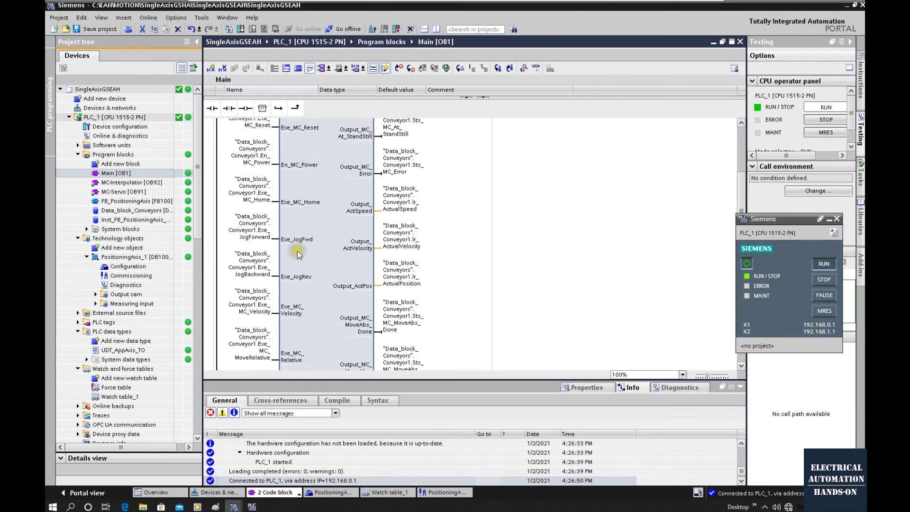
scroll(326, 314, "down", 5)
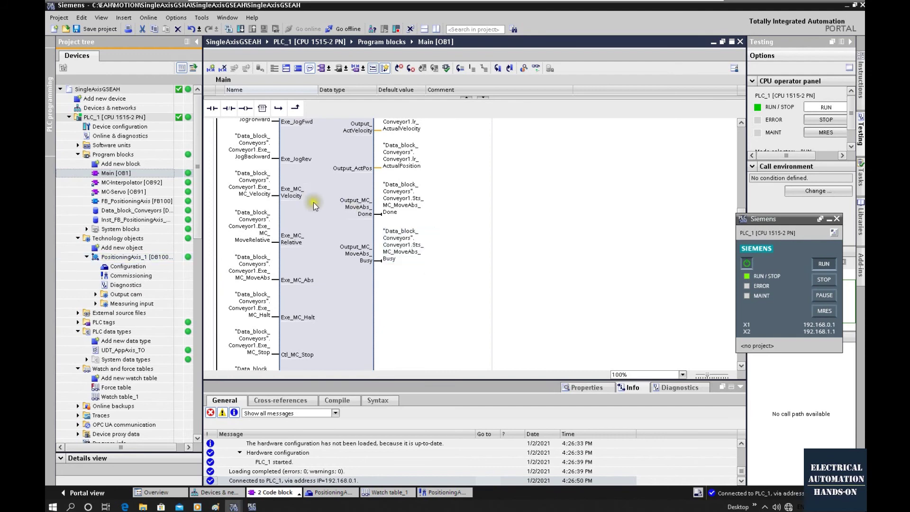
scroll(324, 214, "down", 5)
scroll(324, 216, "down", 3)
scroll(315, 240, "up", 10)
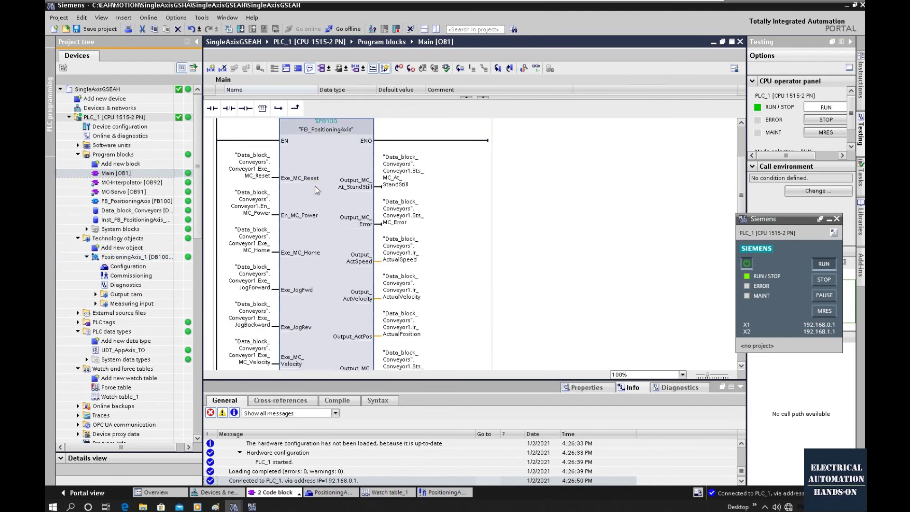
left_click(386, 492)
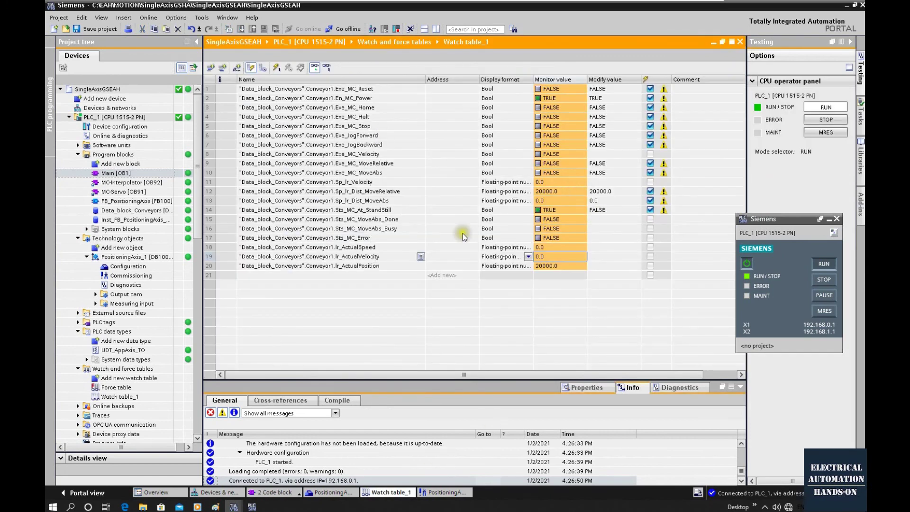
left_click(394, 99)
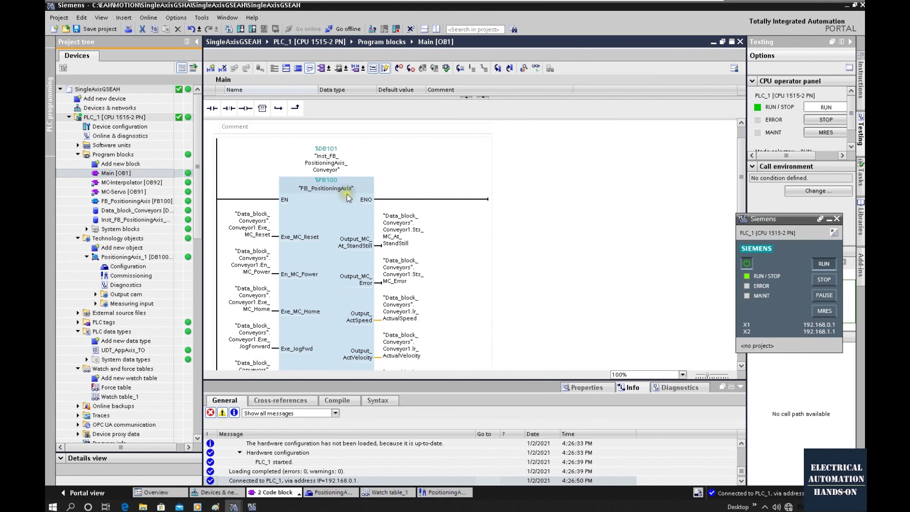
Widen the project tree to fit the full block names and select the FB_PositioningAxis call in Network 1 of Main.
left_click(312, 198)
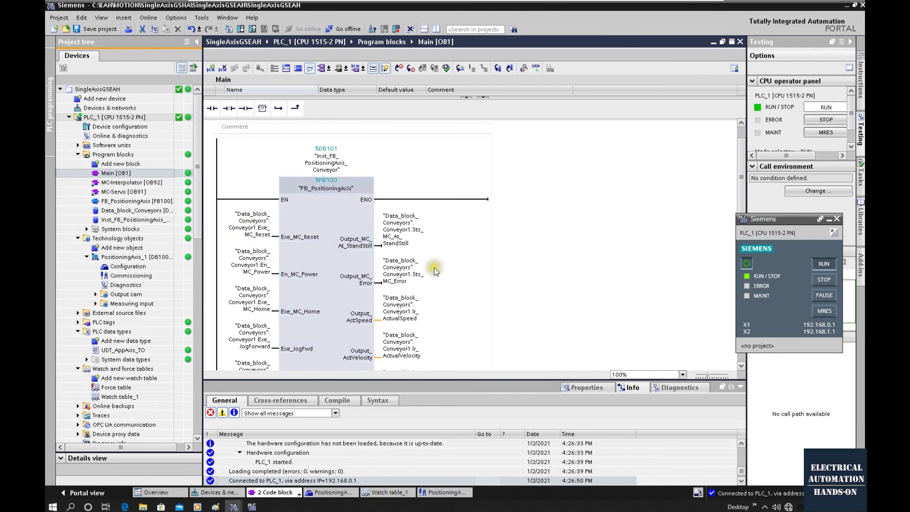
left_click_drag(203, 223, 304, 223)
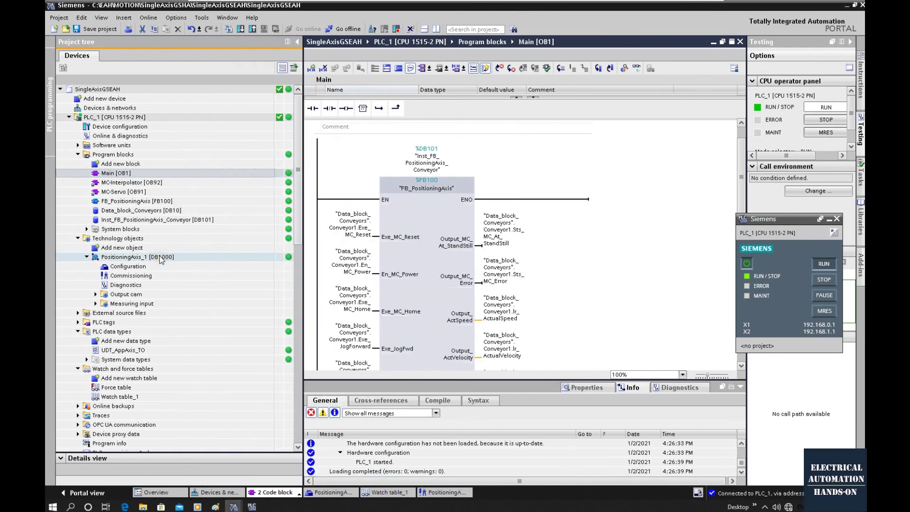
left_click(421, 215)
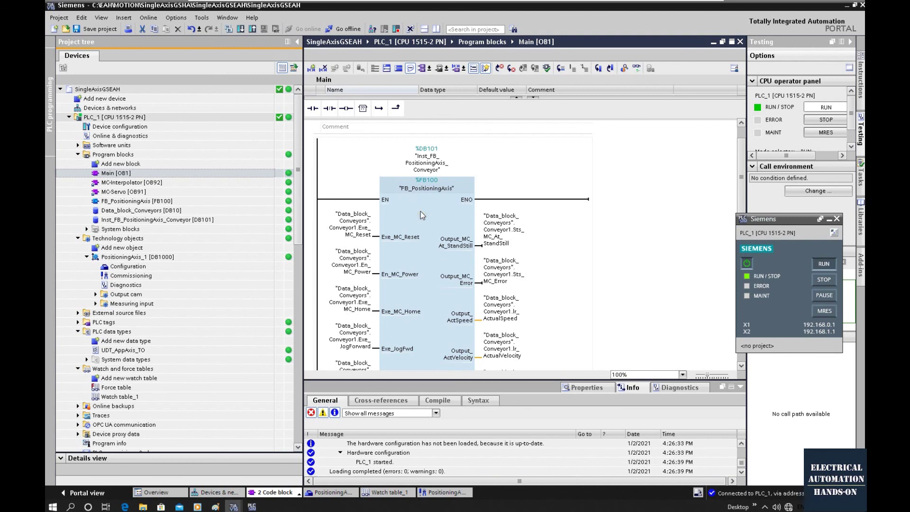